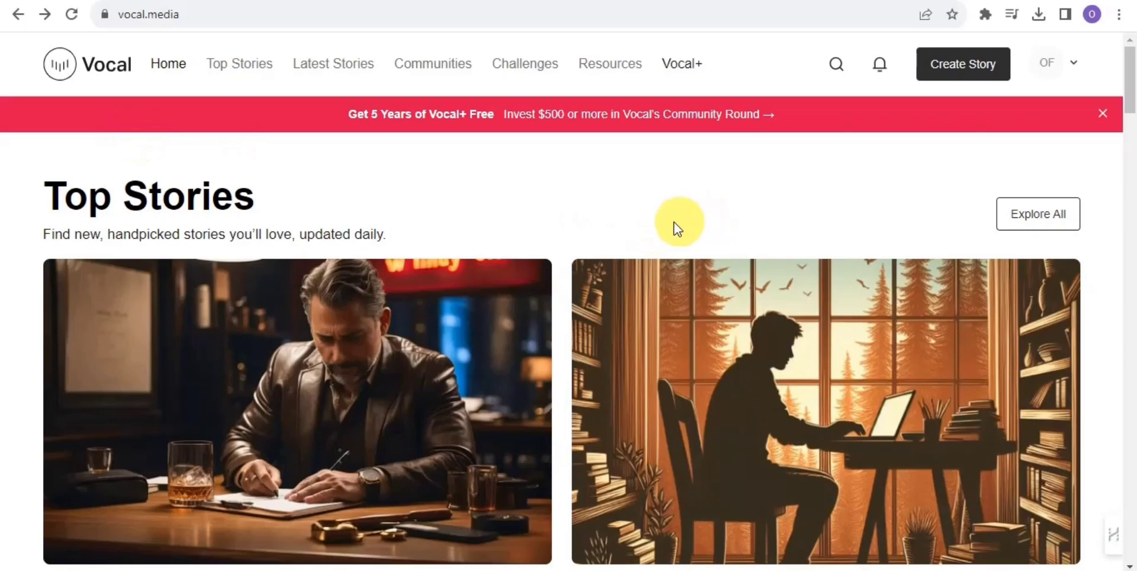
# Step: Create a new blank story draft, then open the Your Stories list from the account menu
pyautogui.click(947, 67)
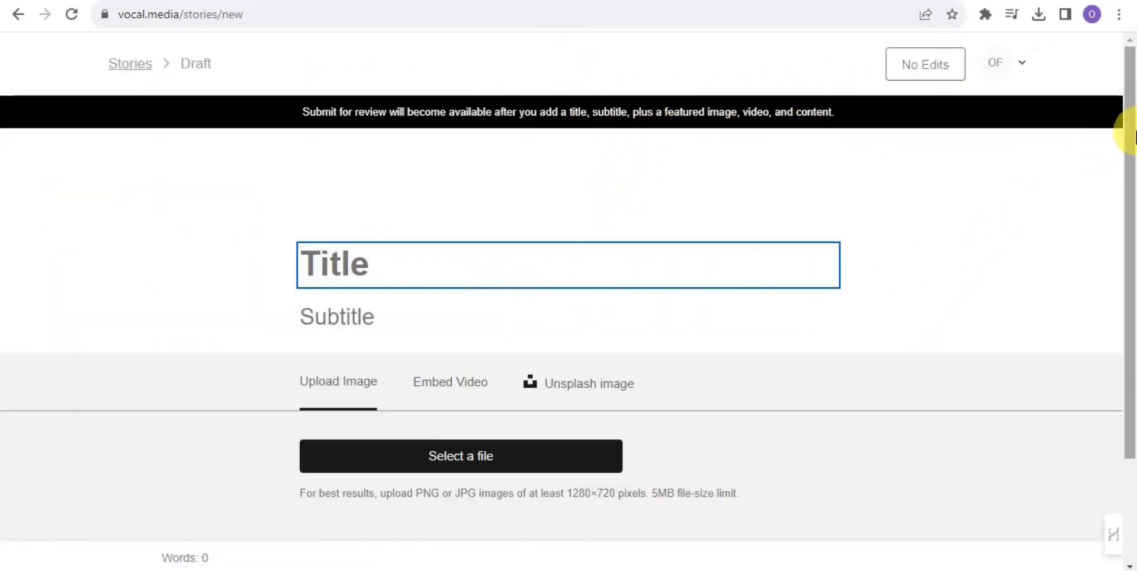
pyautogui.moveTo(1129, 133); pyautogui.dragTo(1132, 145)
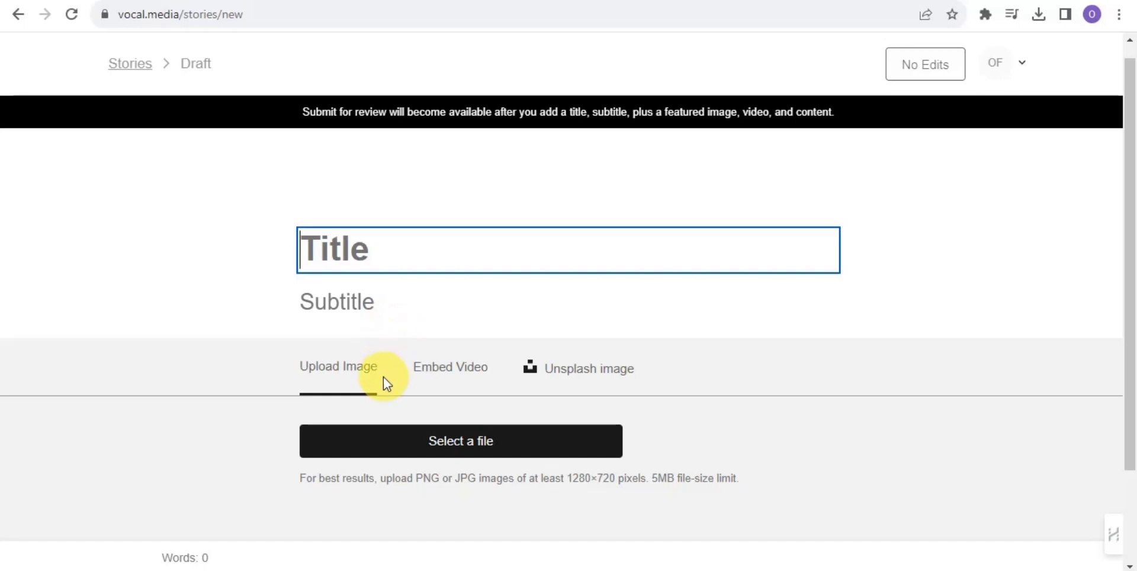
pyautogui.moveTo(1131, 324)
pyautogui.mouseDown()
pyautogui.moveTo(1131, 467)
pyautogui.moveTo(1131, 308)
pyautogui.mouseUp()
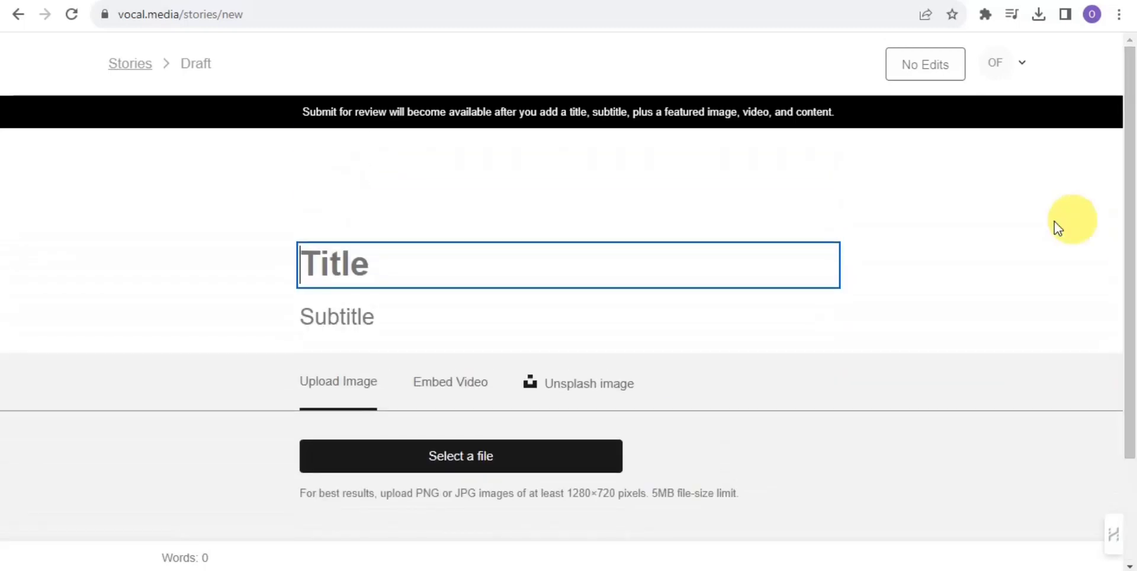
pyautogui.click(1011, 76)
pyautogui.click(920, 223)
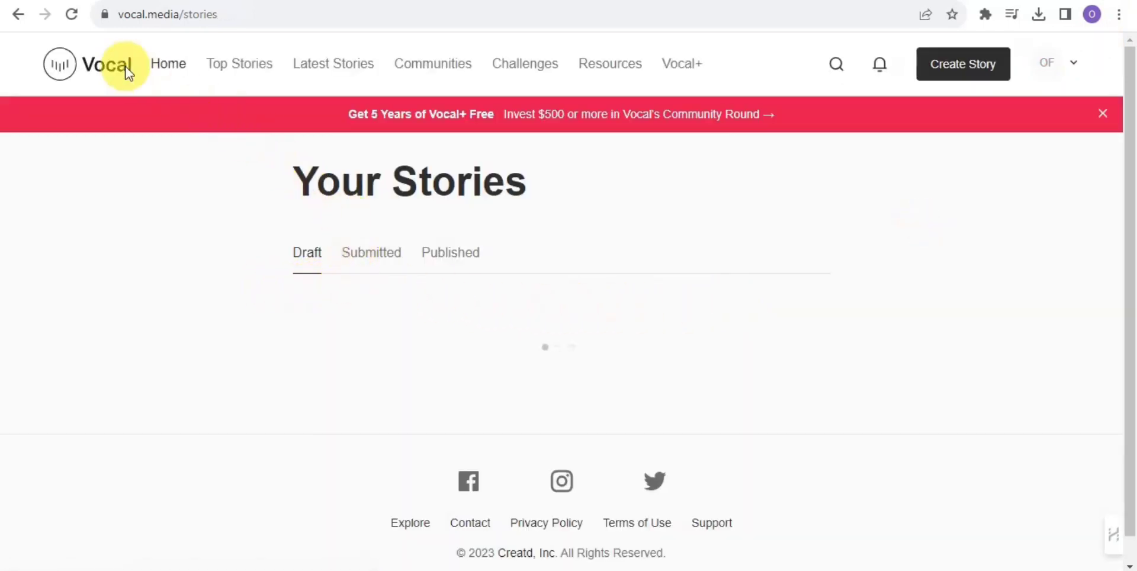
# Step: View the Published stories tab, then go back to the new blank story draft
pyautogui.click(465, 256)
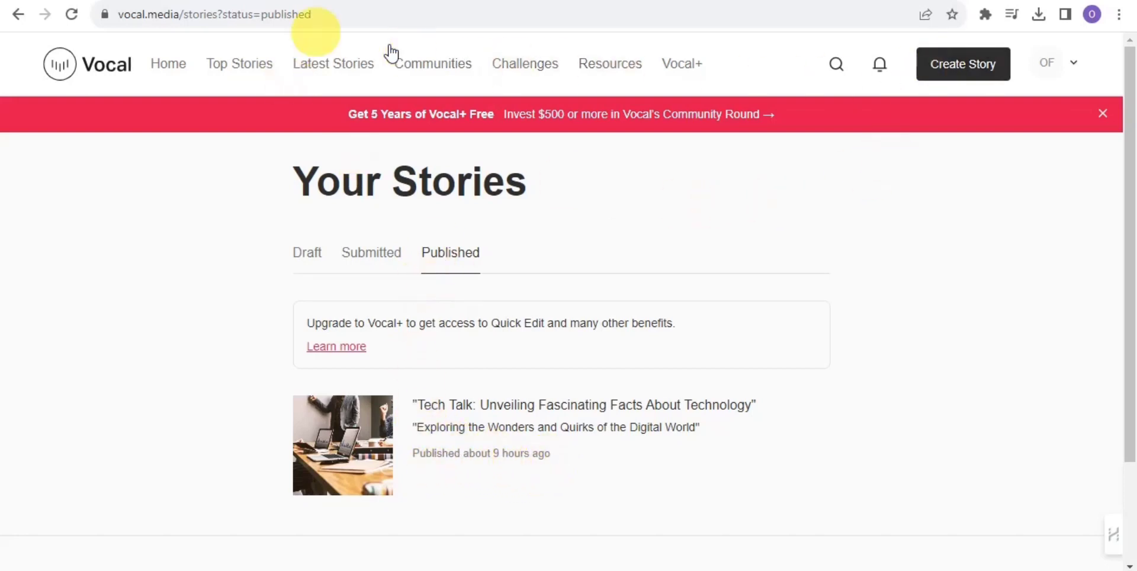
pyautogui.click(8, 14)
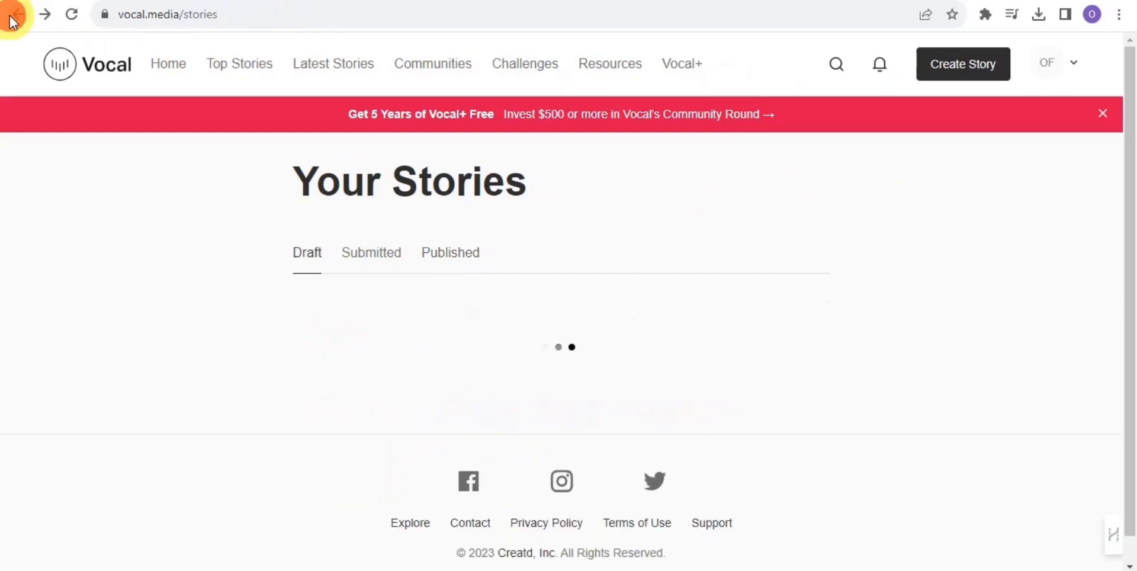
pyautogui.click(12, 14)
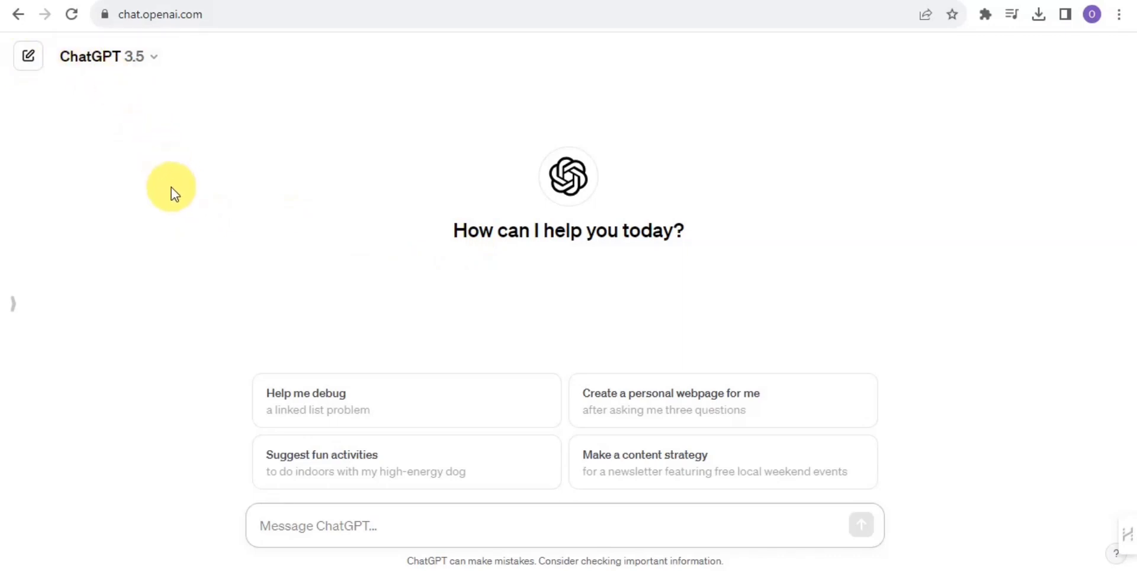
# Step: Ask ChatGPT to 'write a blog post about financial management'
pyautogui.click(326, 525)
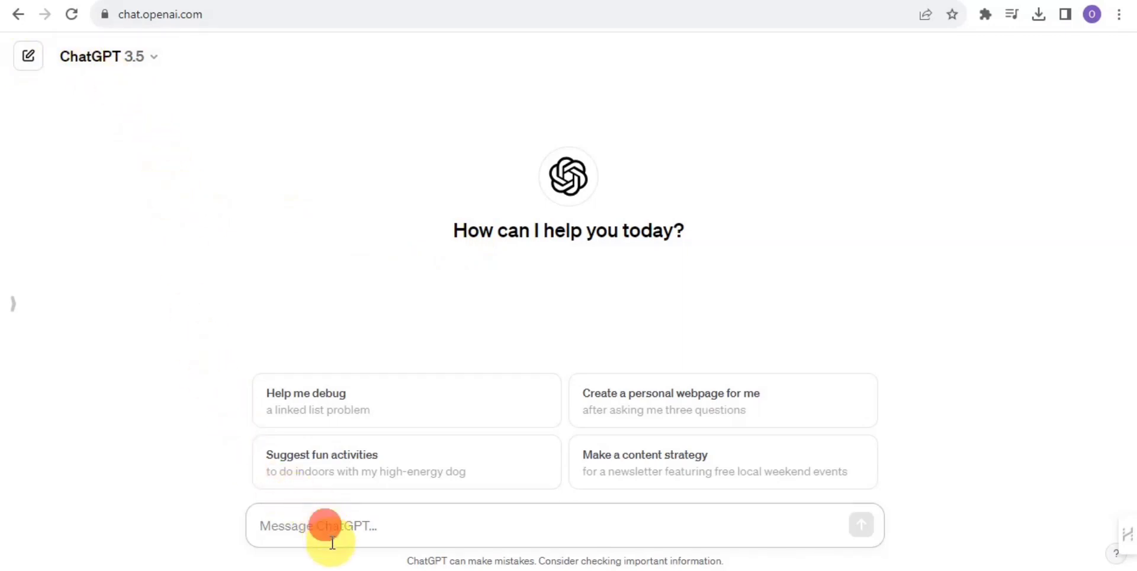
pyautogui.write('write a')
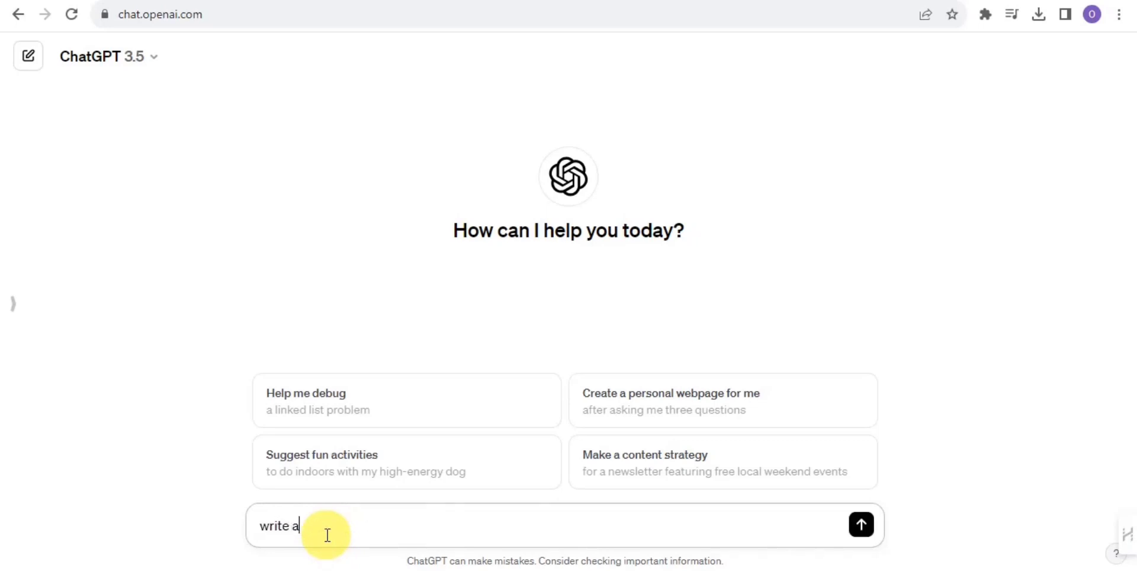
pyautogui.write(' blog post about fin')
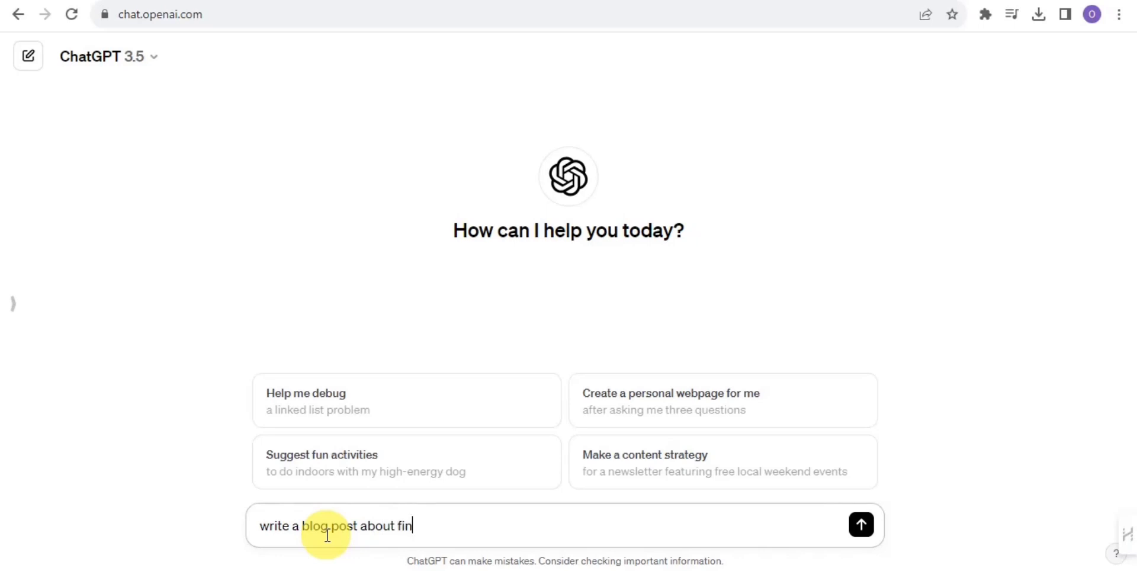
pyautogui.write('ancial management')
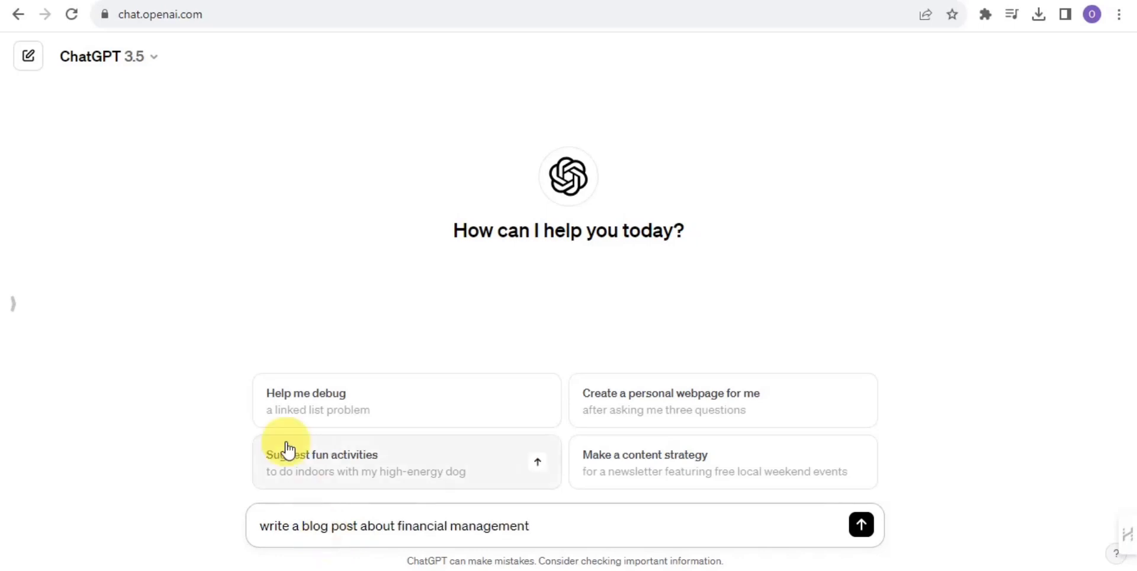
pyautogui.click(860, 525)
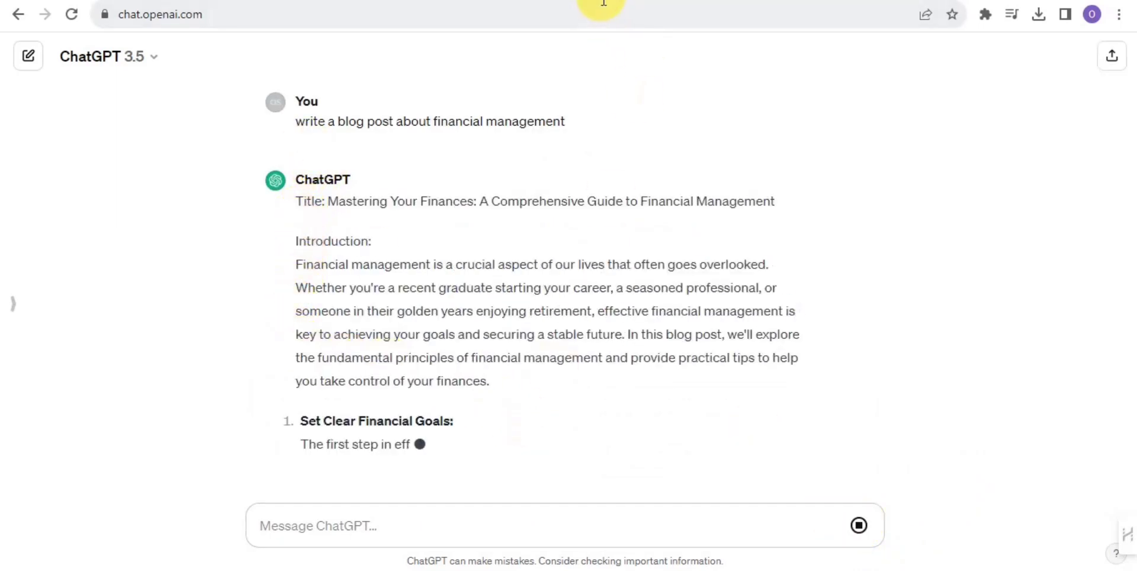
# Step: Scroll through the empty Vocal story draft, then return to the finished ChatGPT reply
pyautogui.click(540, 3)
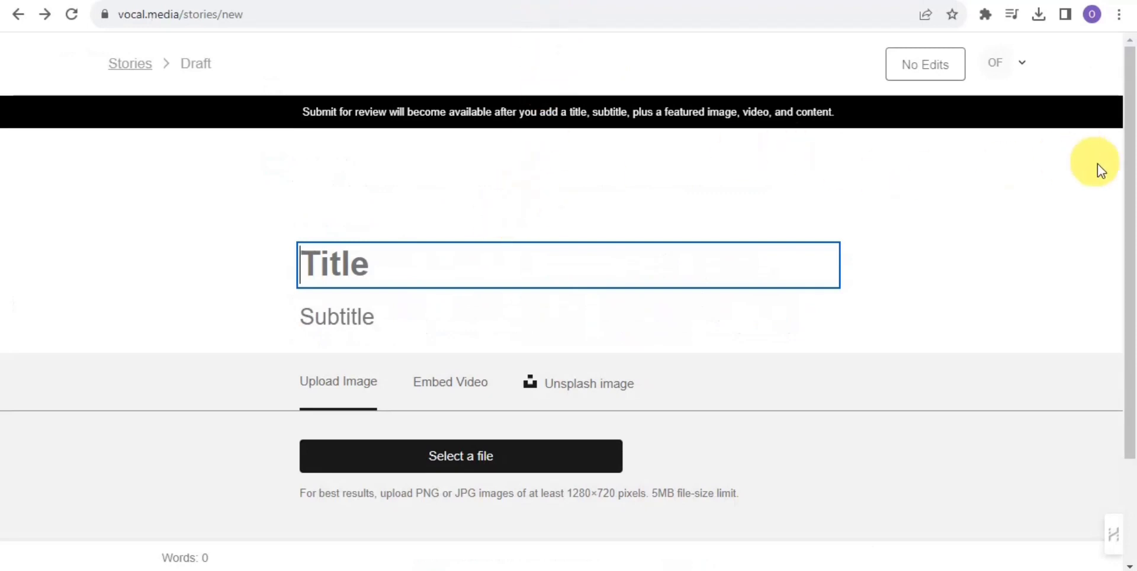
pyautogui.moveTo(1124, 190); pyautogui.dragTo(1124, 292)
pyautogui.moveTo(188, 552)
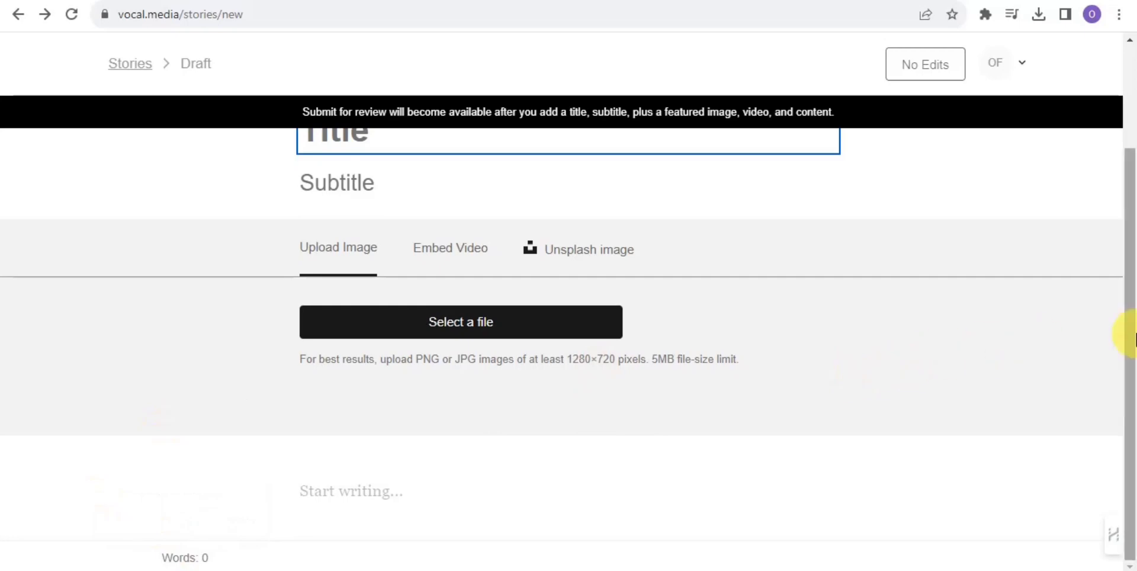
pyautogui.moveTo(1128, 332); pyautogui.dragTo(1128, 152)
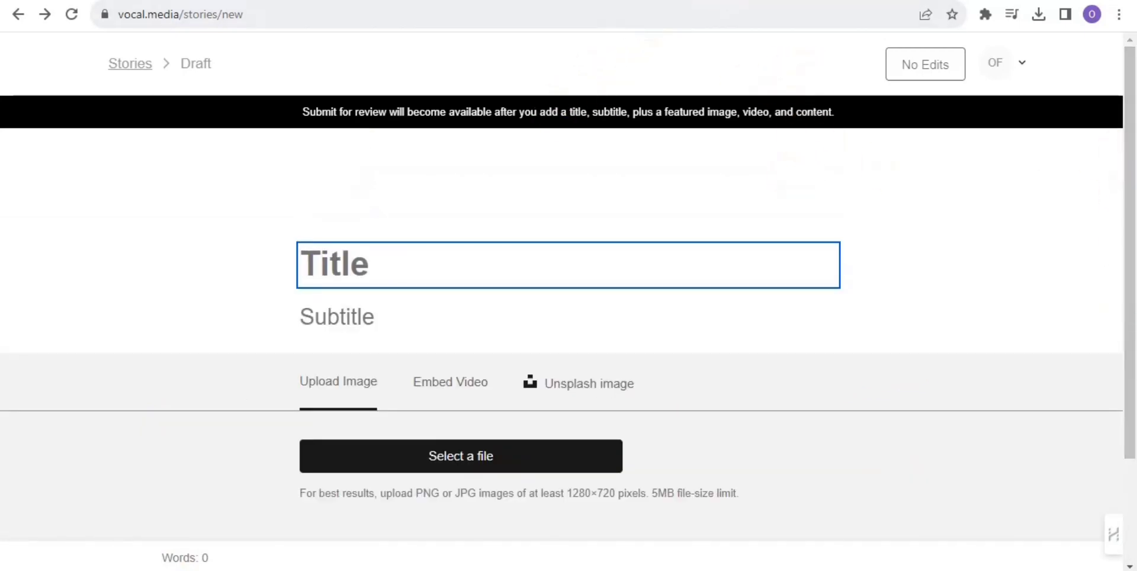
pyautogui.click(711, 2)
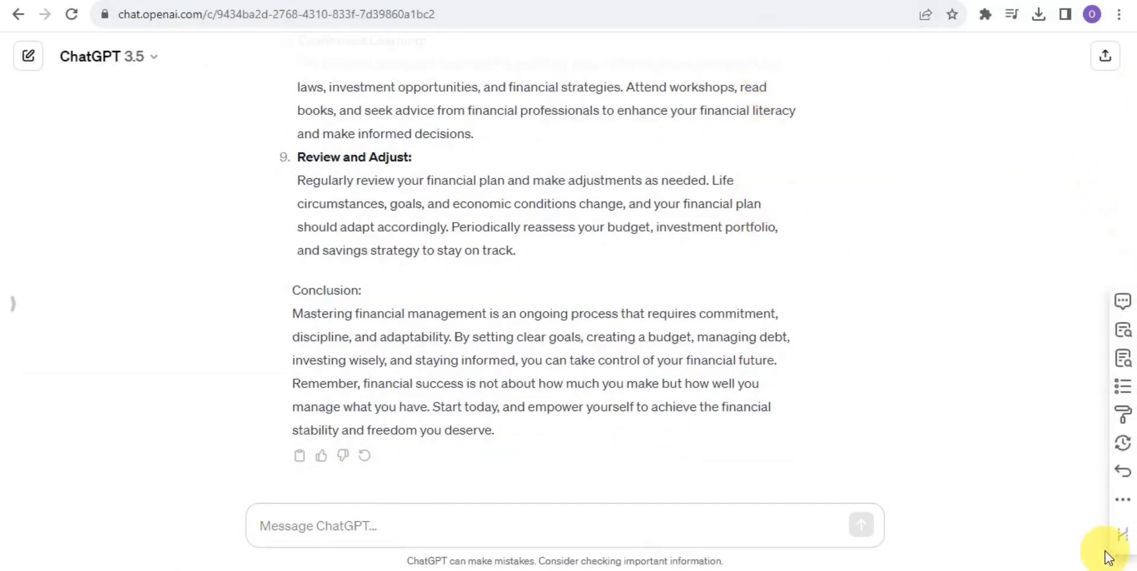
# Step: Edit the blog prompt to require 'not less than 600 words' and resubmit it
pyautogui.moveTo(1131, 385); pyautogui.dragTo(1028, 93)
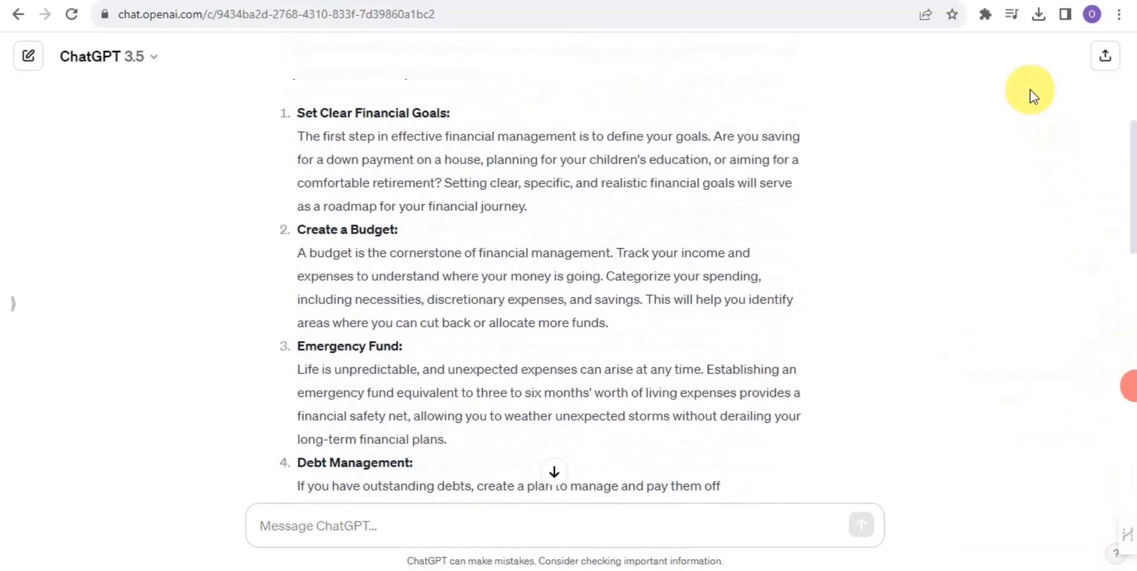
pyautogui.moveTo(1132, 213)
pyautogui.mouseDown()
pyautogui.moveTo(1133, 155)
pyautogui.moveTo(837, 140)
pyautogui.mouseUp()
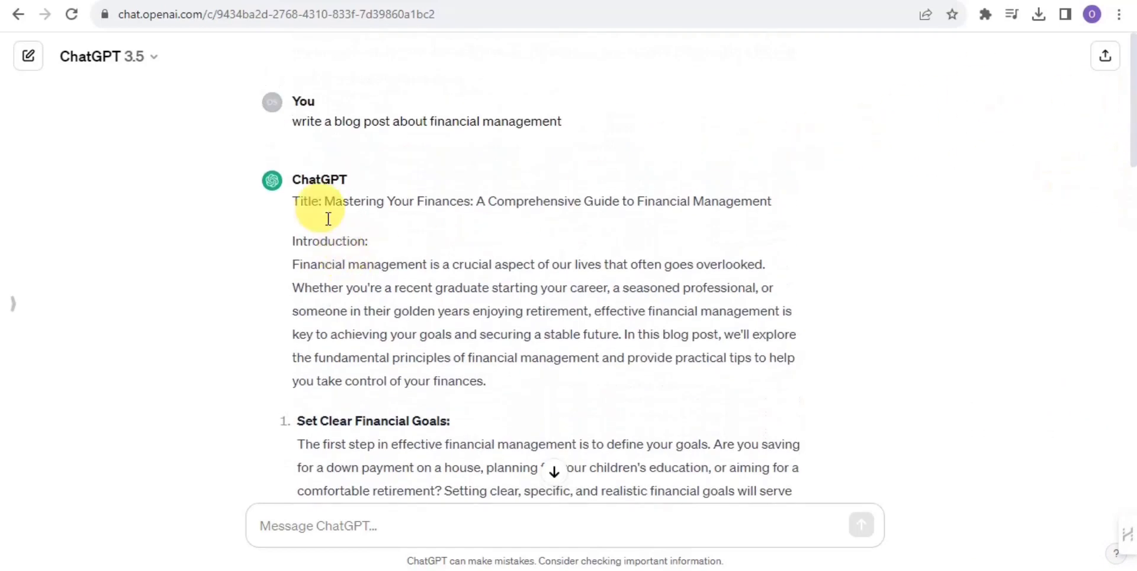
pyautogui.click(304, 141)
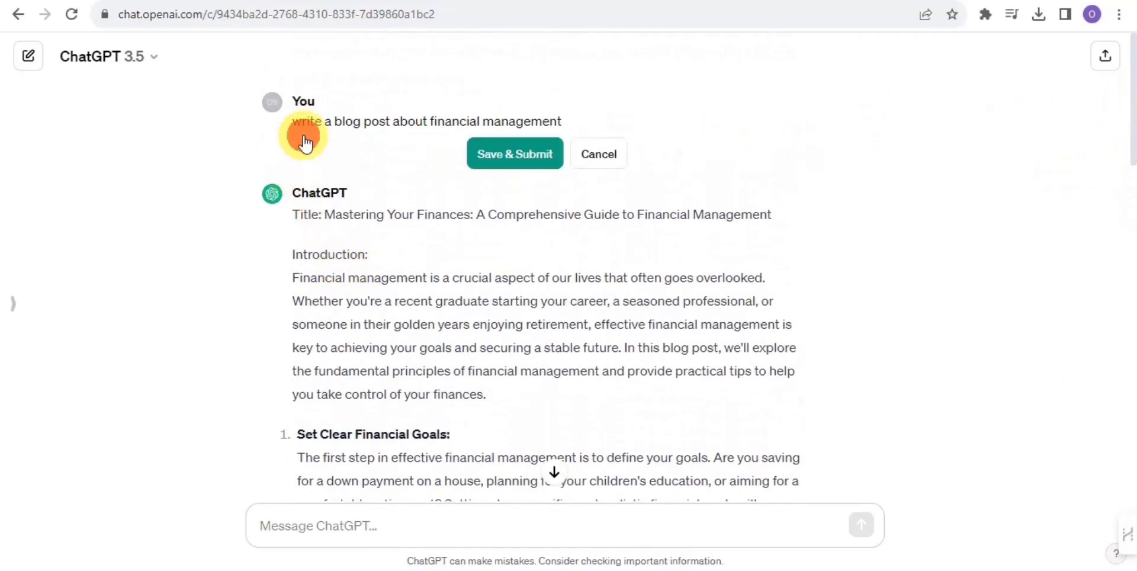
pyautogui.click(567, 120)
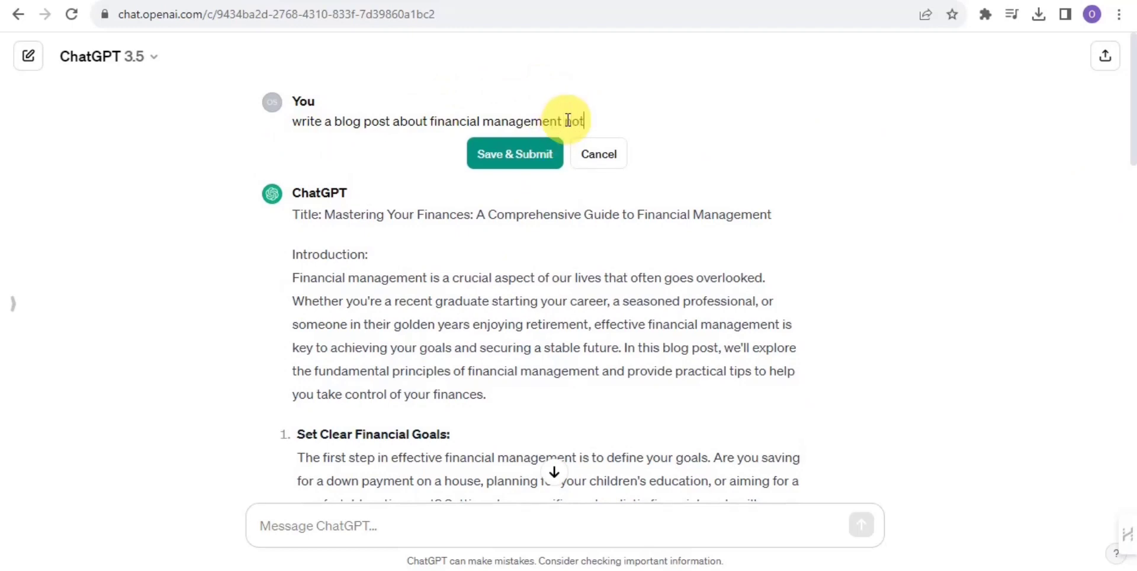
pyautogui.write('not less than 600 ')
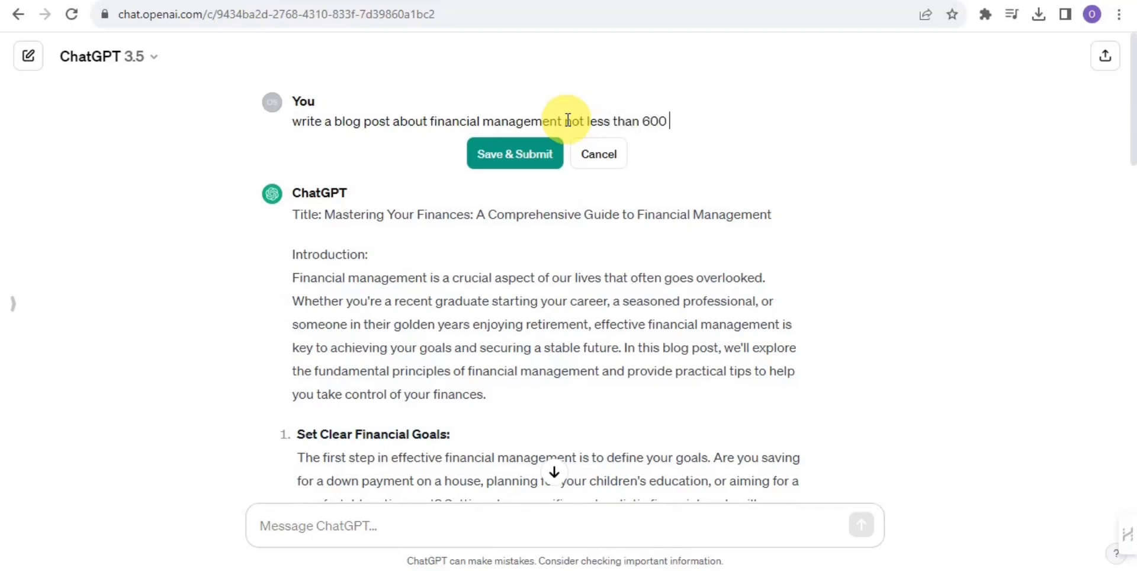
pyautogui.write('words')
pyautogui.press('Return')
pyautogui.click(541, 173)
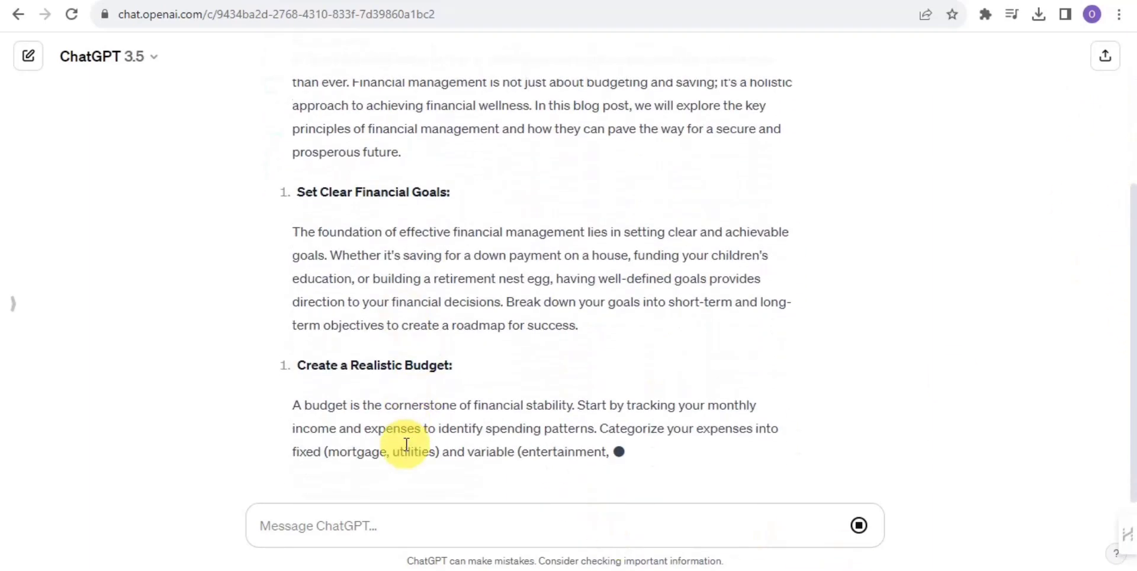
# Step: Select the regenerated title 'Mastering Financial Management: A Roadmap to Financial Wellness' for copying
pyautogui.moveTo(1130, 463); pyautogui.dragTo(1132, 540)
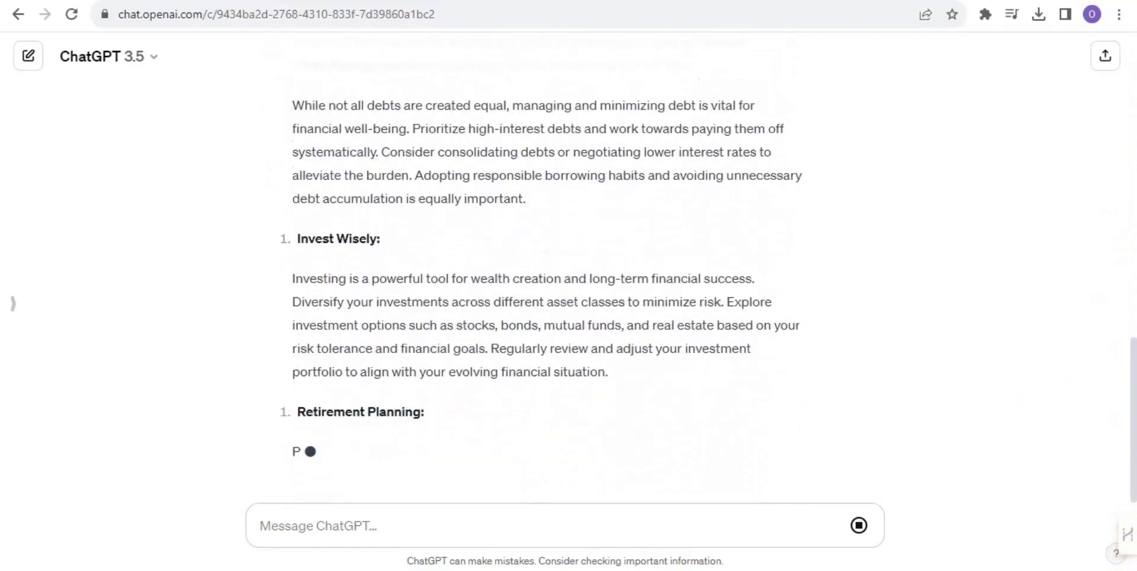
pyautogui.scroll(8, 1073, 469)
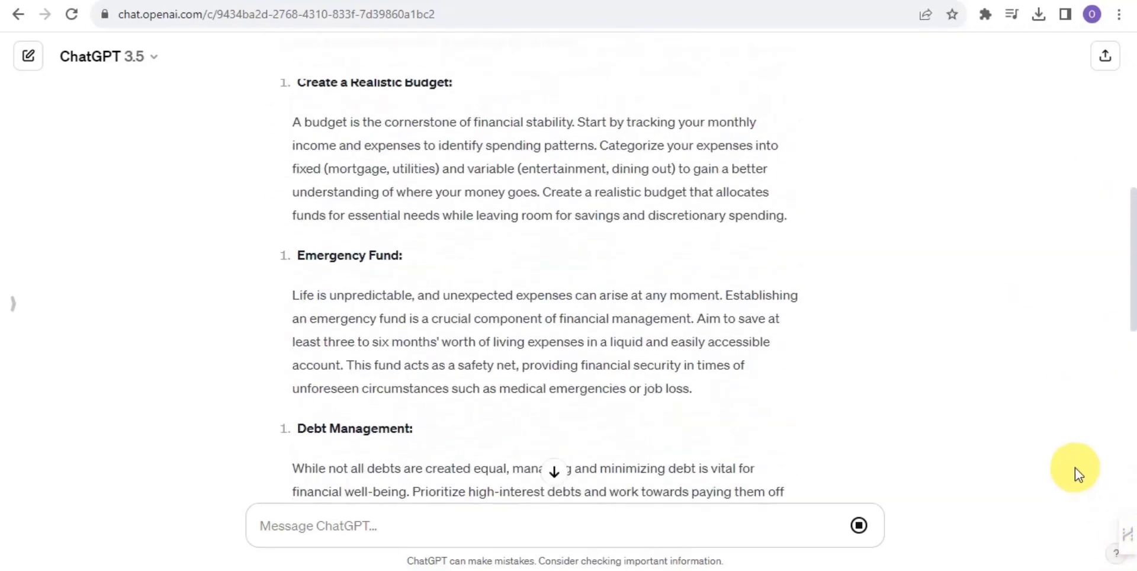
pyautogui.moveTo(1131, 278); pyautogui.dragTo(1116, 57)
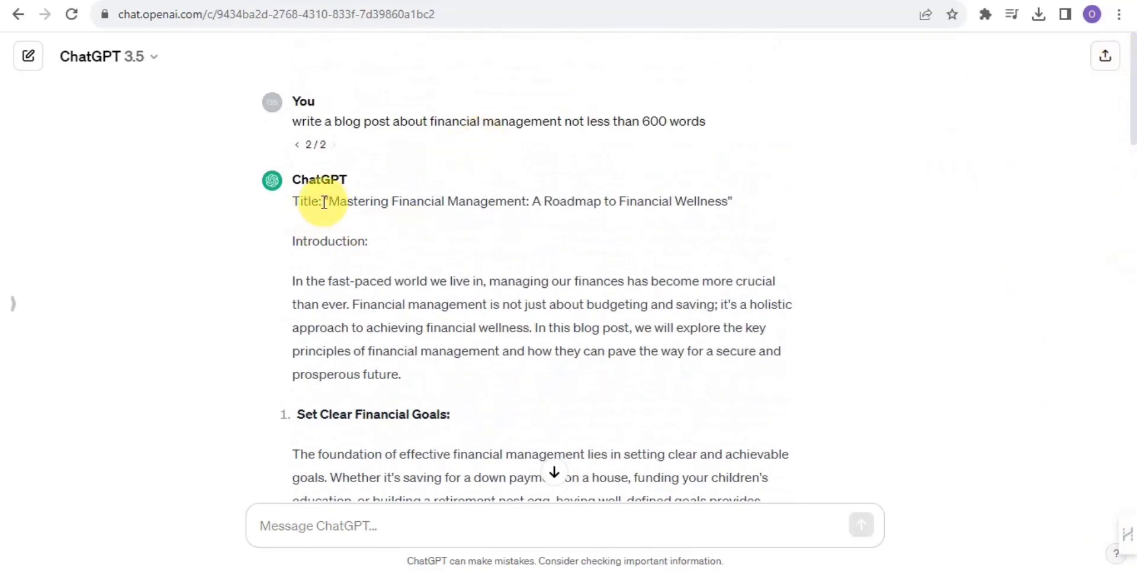
pyautogui.moveTo(323, 201); pyautogui.dragTo(737, 200)
pyautogui.rightClick(737, 200)
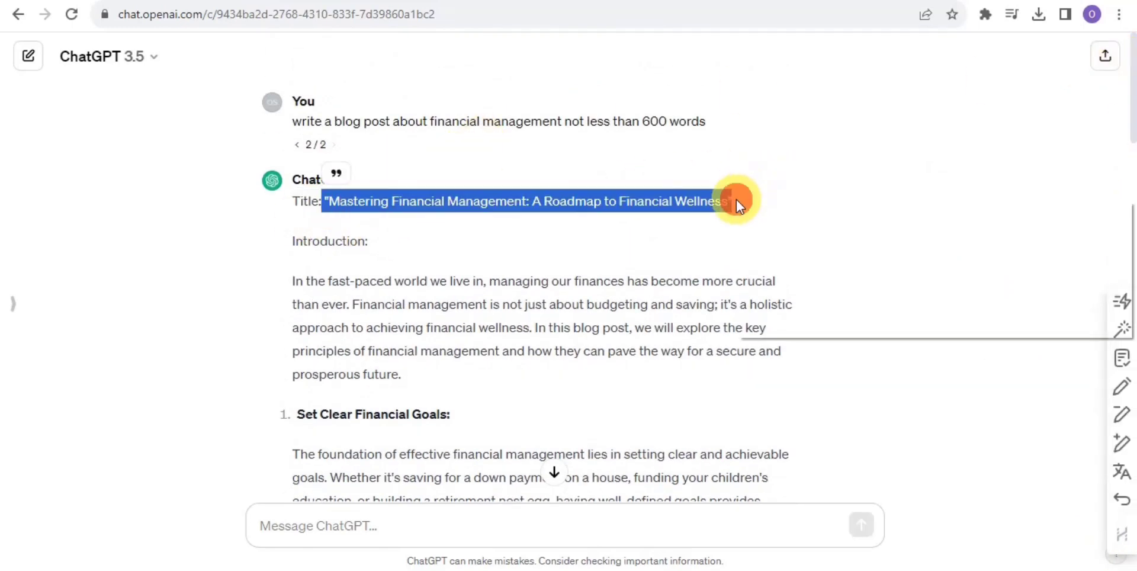
# Step: Copy the title and paste it into the Vocal story's Title field, then return to ChatGPT
pyautogui.click(773, 210)
pyautogui.click(564, 1)
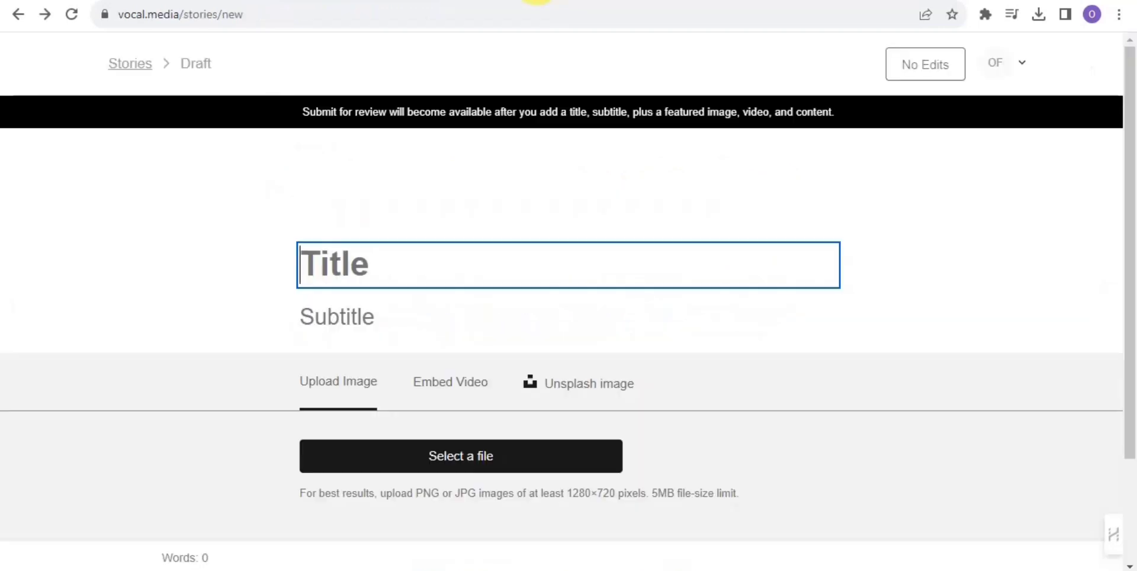
pyautogui.rightClick(338, 274)
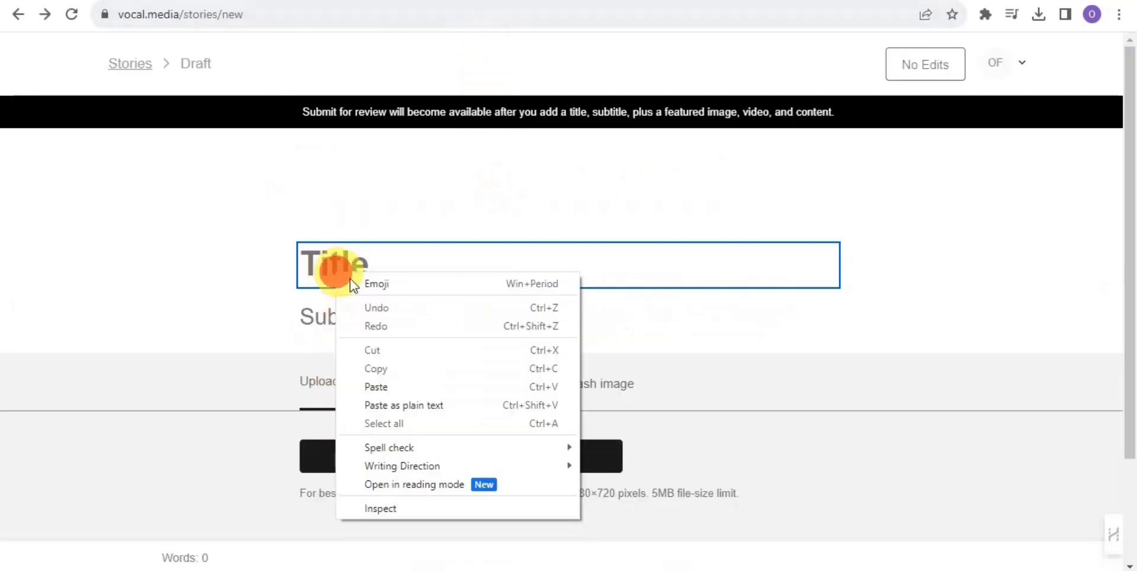
pyautogui.click(413, 392)
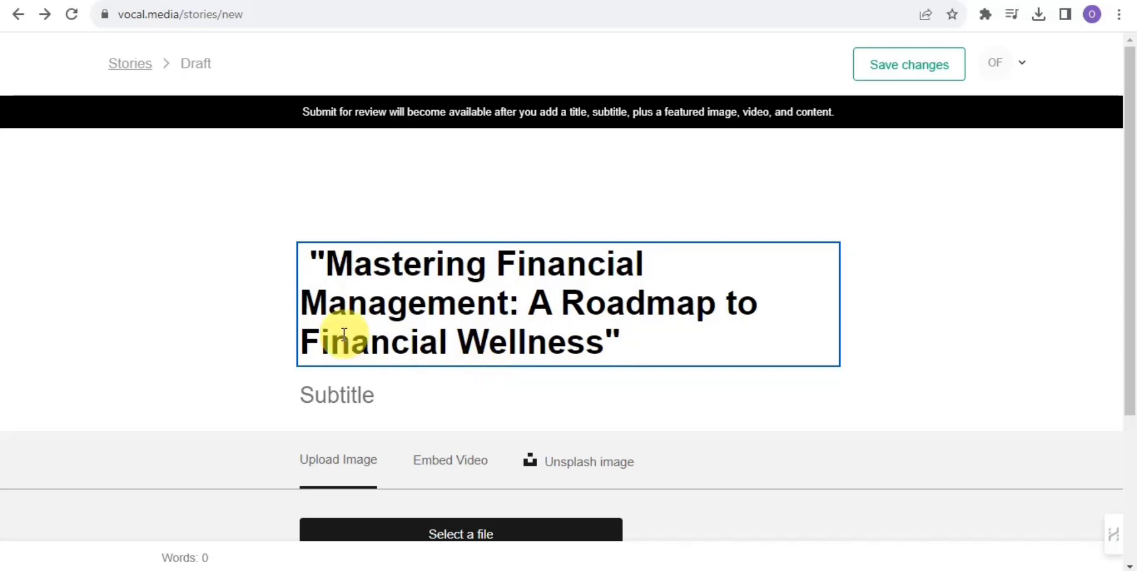
pyautogui.click(312, 394)
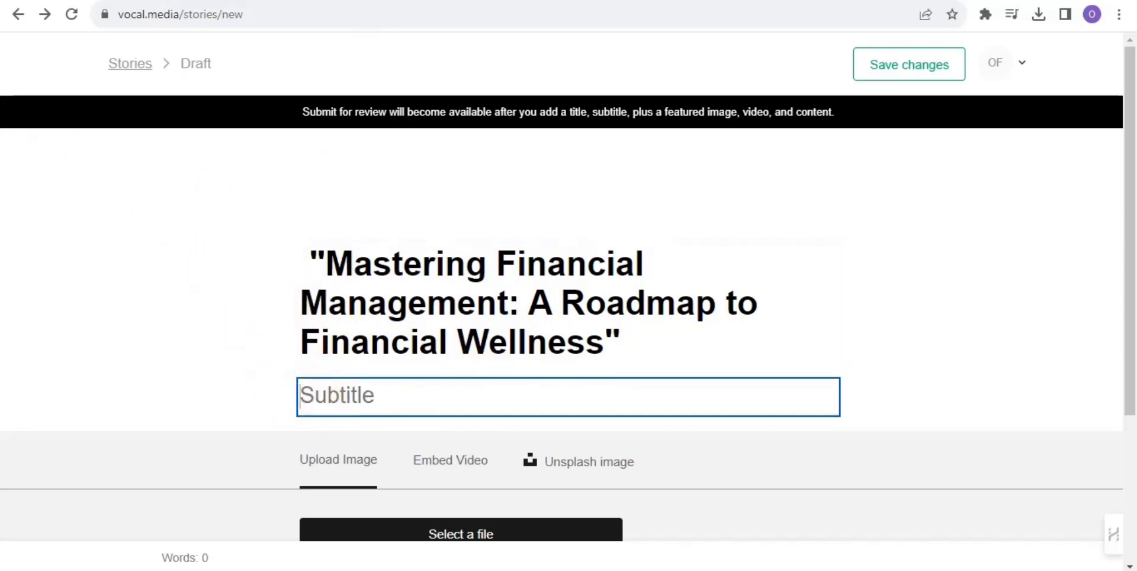
pyautogui.hotkey('ctrl', 'Tab')
pyautogui.click(904, 236)
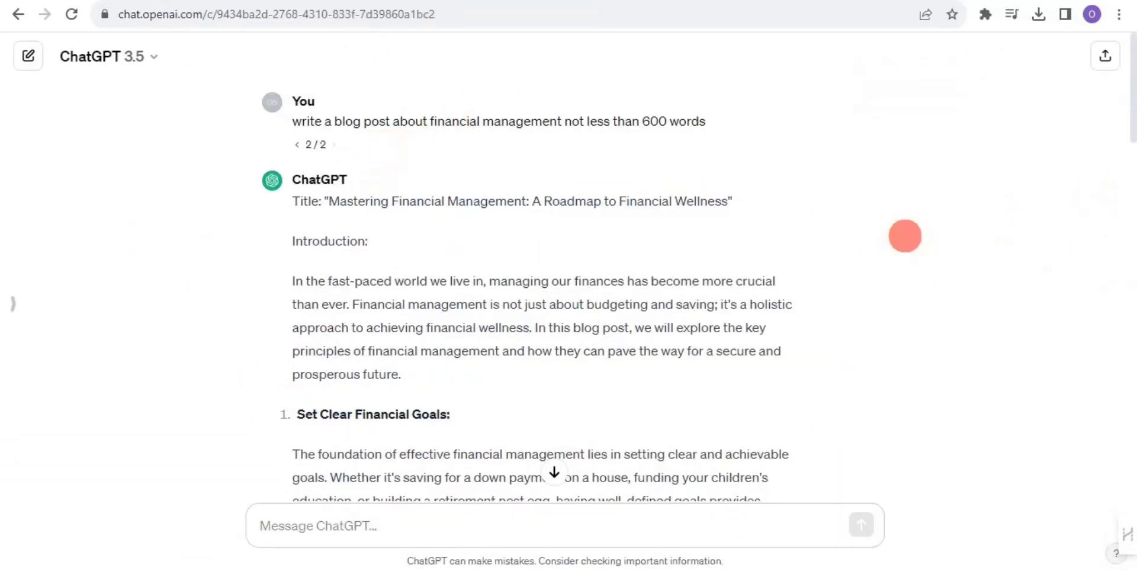
# Step: Ask ChatGPT to write a subtitle for this blog
pyautogui.click(349, 525)
pyautogui.write('w')
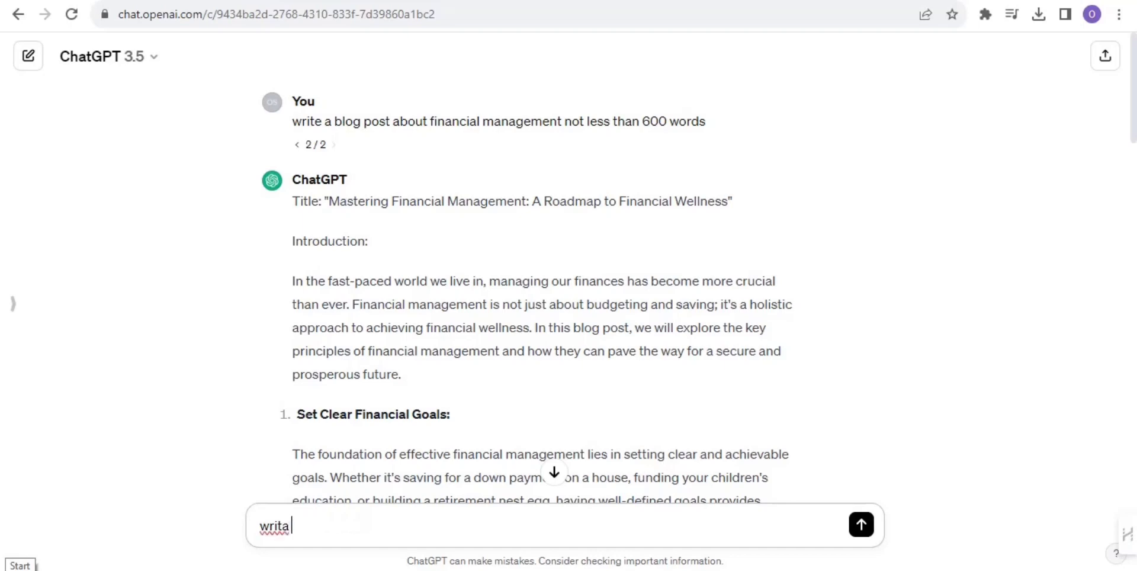
pyautogui.write('rita')
pyautogui.press('BackSpace')
pyautogui.write('e a su')
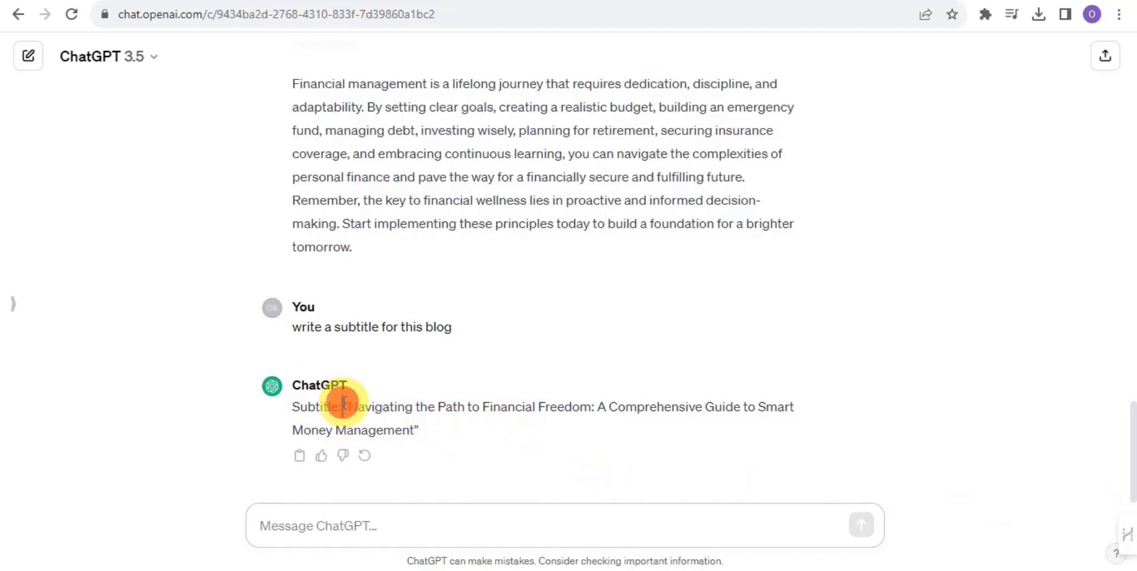
# Step: Copy the suggested subtitle 'Navigating the Path to Financial Freedom…' and switch back to the Vocal draft
pyautogui.moveTo(345, 407); pyautogui.dragTo(428, 443)
pyautogui.click(428, 440)
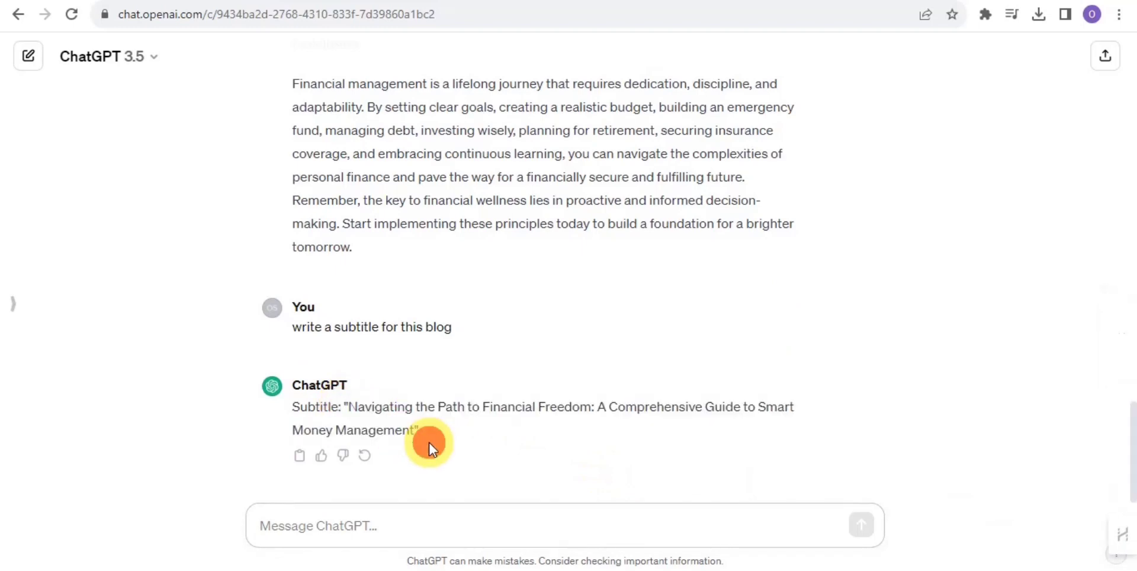
pyautogui.rightClick(428, 441)
pyautogui.click(363, 407)
pyautogui.moveTo(344, 406); pyautogui.dragTo(425, 429)
pyautogui.rightClick(424, 429)
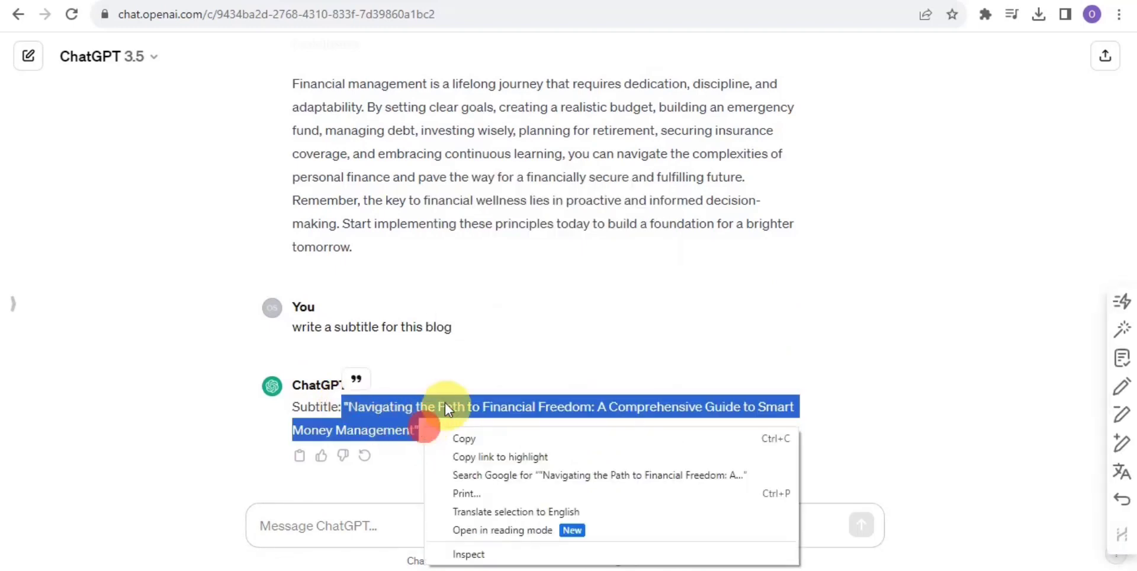
pyautogui.click(461, 438)
pyautogui.hotkey('alt', 'Tab')
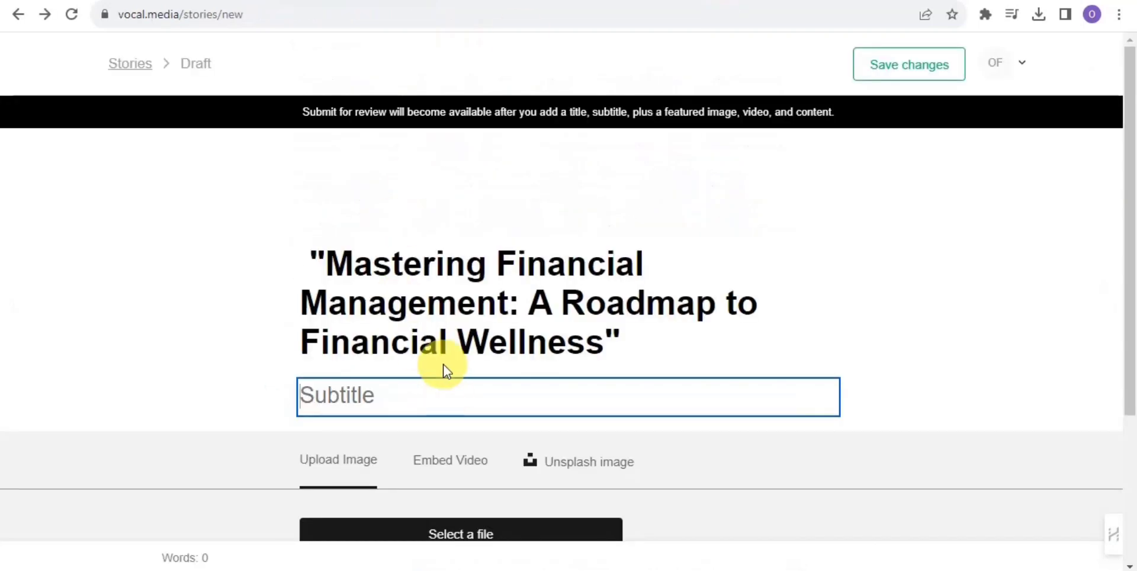
# Step: Paste 'Navigating the Path to Financial Freedom: A Comprehensive Guide to Smart Money Management' into the Subtitle field
pyautogui.rightClick(443, 390)
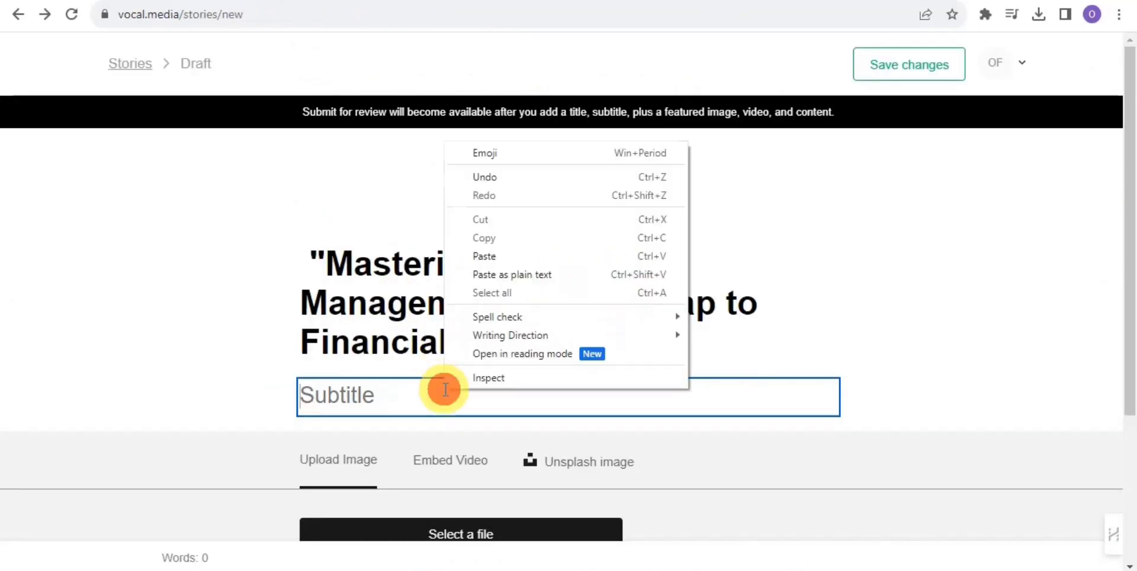
pyautogui.click(475, 260)
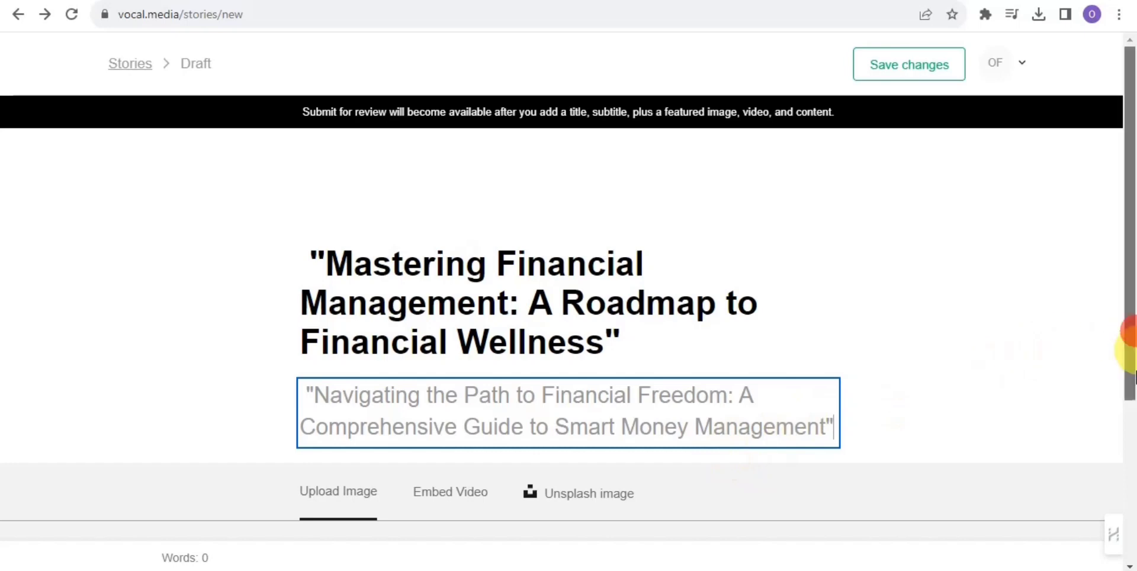
pyautogui.moveTo(1133, 376); pyautogui.dragTo(1119, 533)
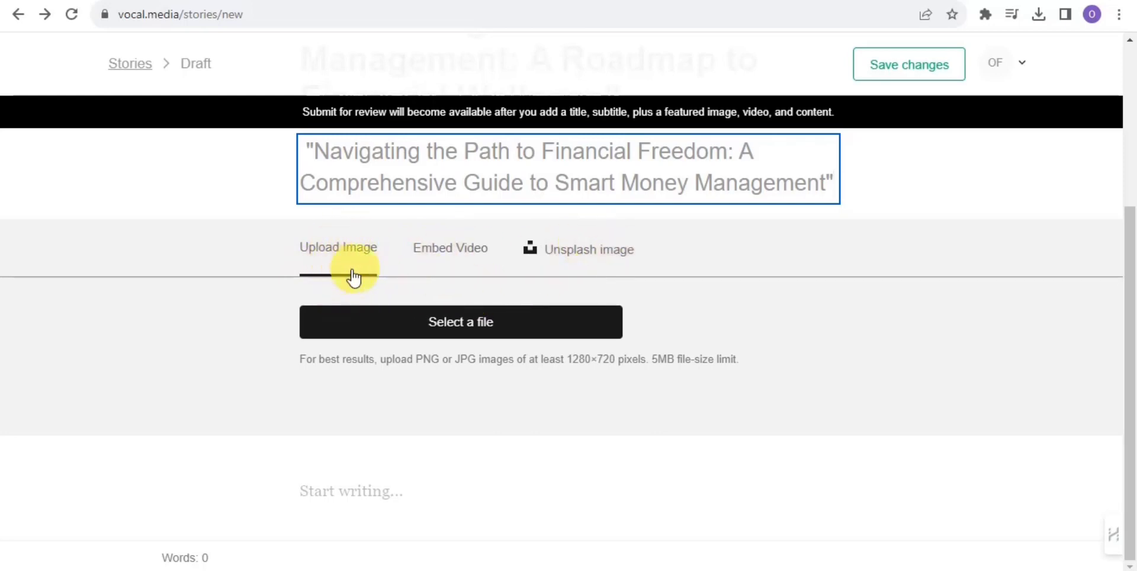
# Step: Upload bookkeeping-615384_640 from Downloads as the featured image and click into the story body
pyautogui.click(488, 331)
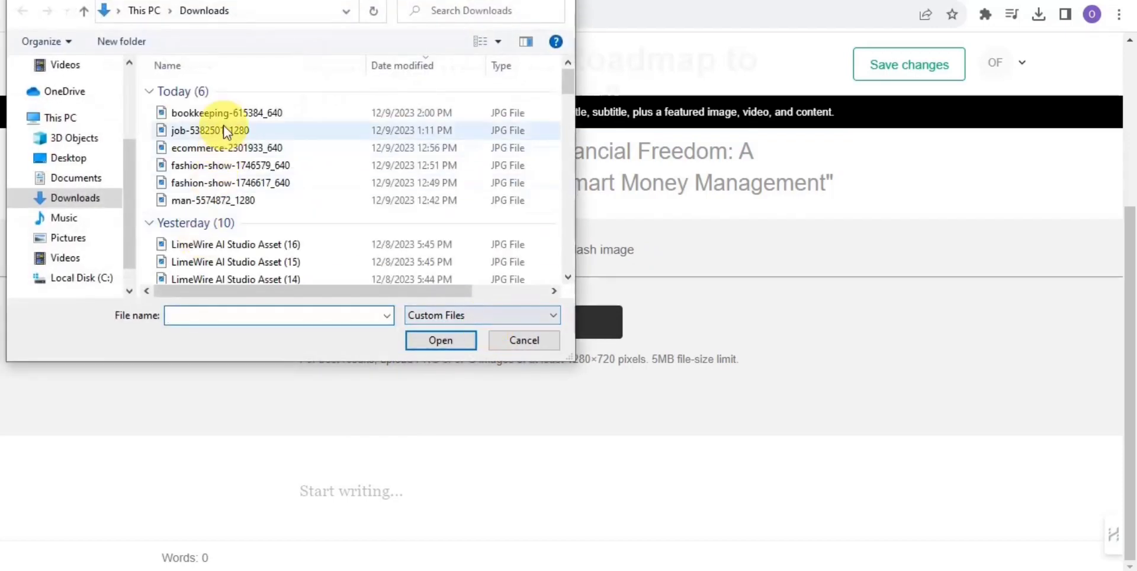
pyautogui.click(224, 114)
pyautogui.click(418, 341)
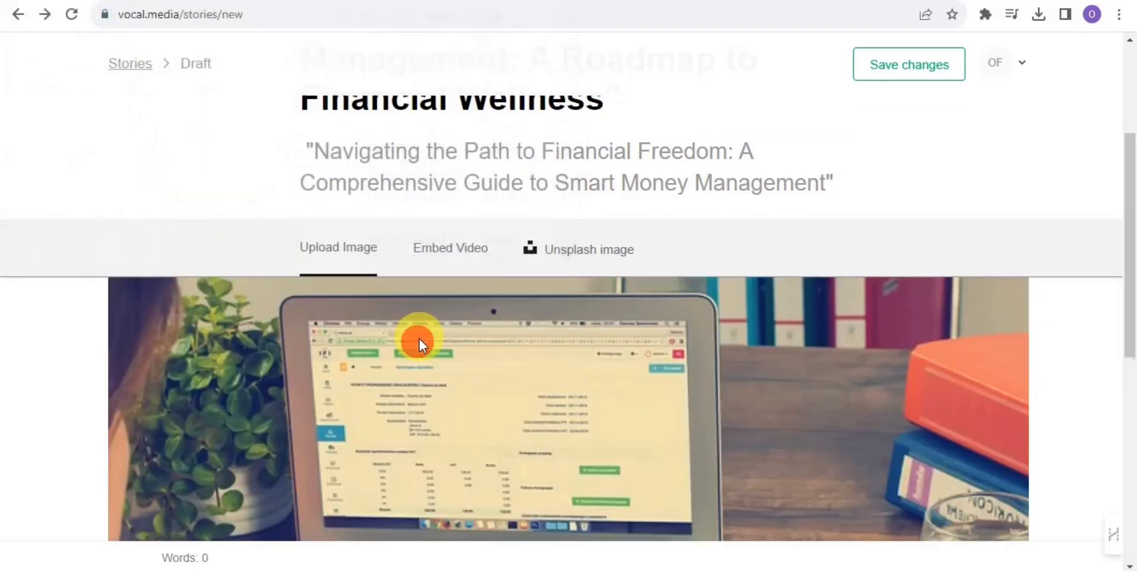
pyautogui.moveTo(1132, 237); pyautogui.dragTo(1038, 241)
pyautogui.moveTo(1124, 322); pyautogui.dragTo(1118, 533)
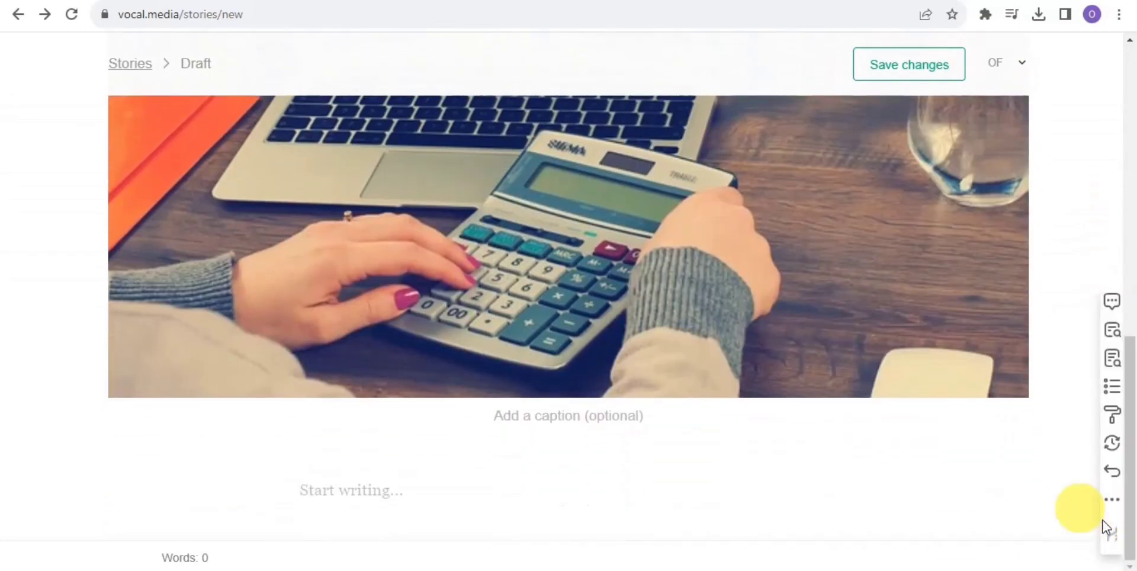
pyautogui.click(411, 483)
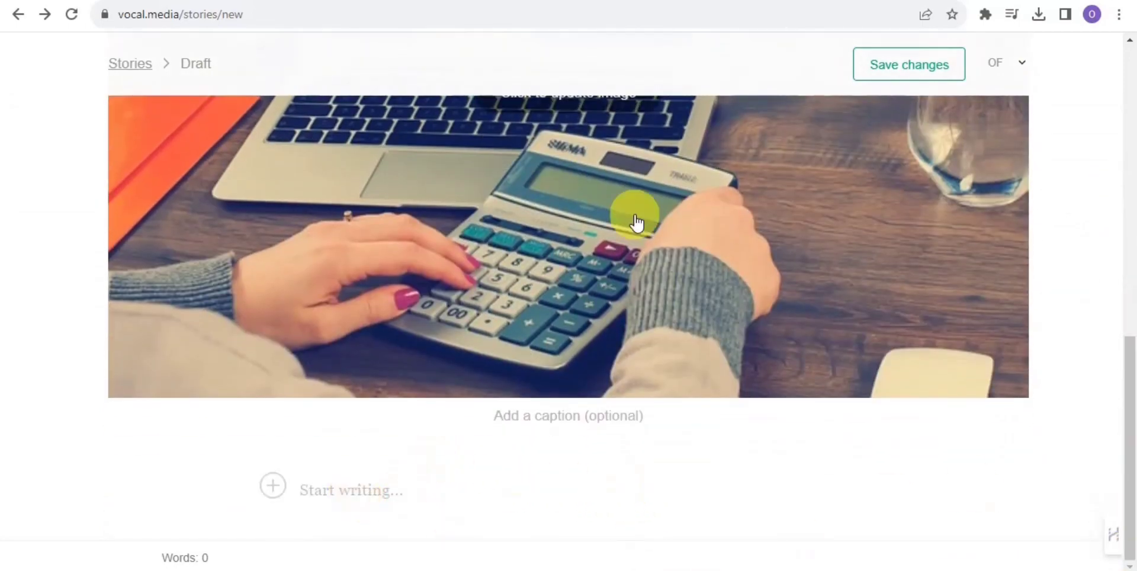
# Step: Copy the ChatGPT blog text from 'Introduction:' through the end of the Conclusion
pyautogui.click(777, 1)
pyautogui.click(886, 146)
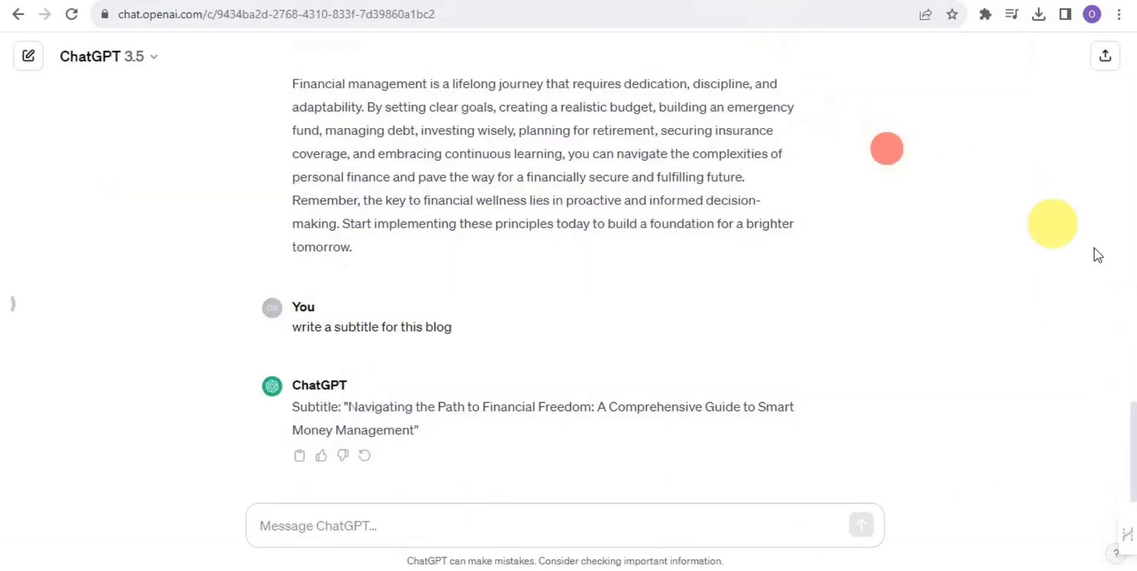
pyautogui.moveTo(1127, 411); pyautogui.dragTo(1109, 152)
pyautogui.scroll(5, 1125, 237)
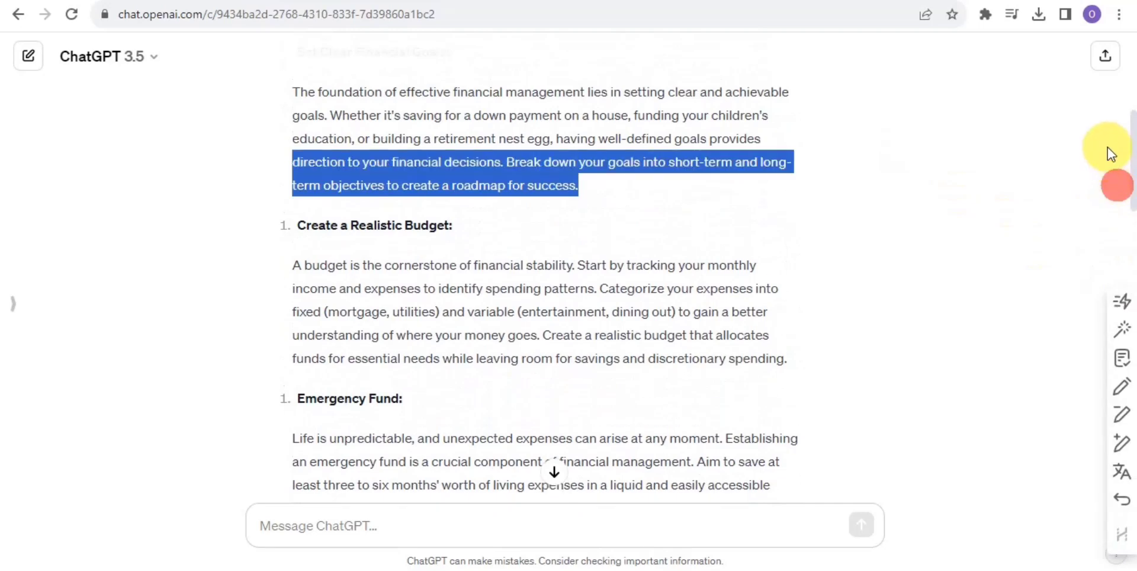
pyautogui.click(1000, 212)
pyautogui.moveTo(1128, 193); pyautogui.dragTo(1131, 131)
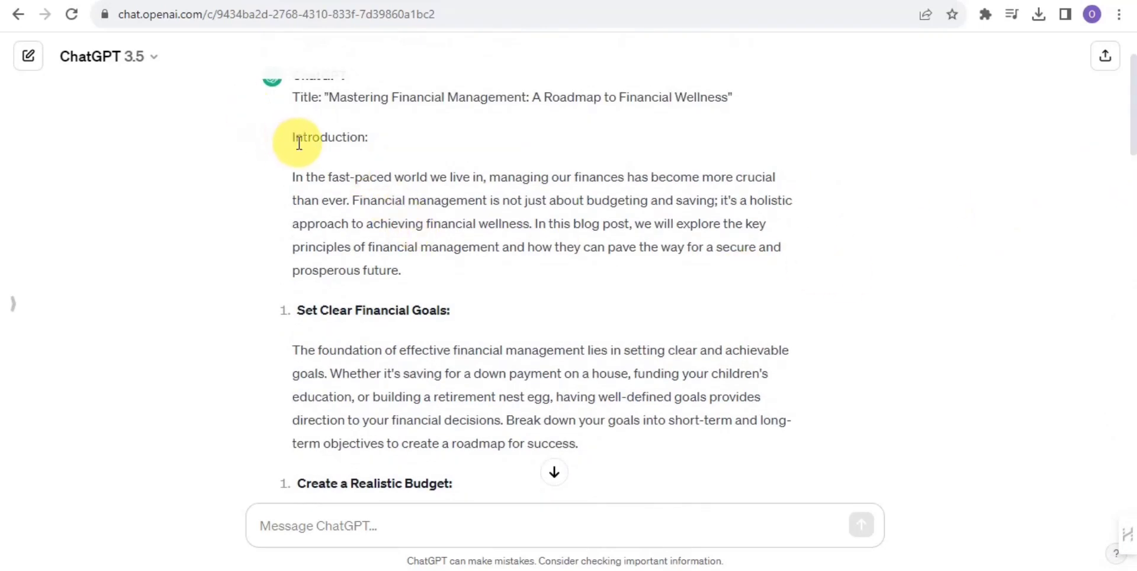
pyautogui.moveTo(294, 138); pyautogui.dragTo(585, 347)
pyautogui.rightClick(633, 321)
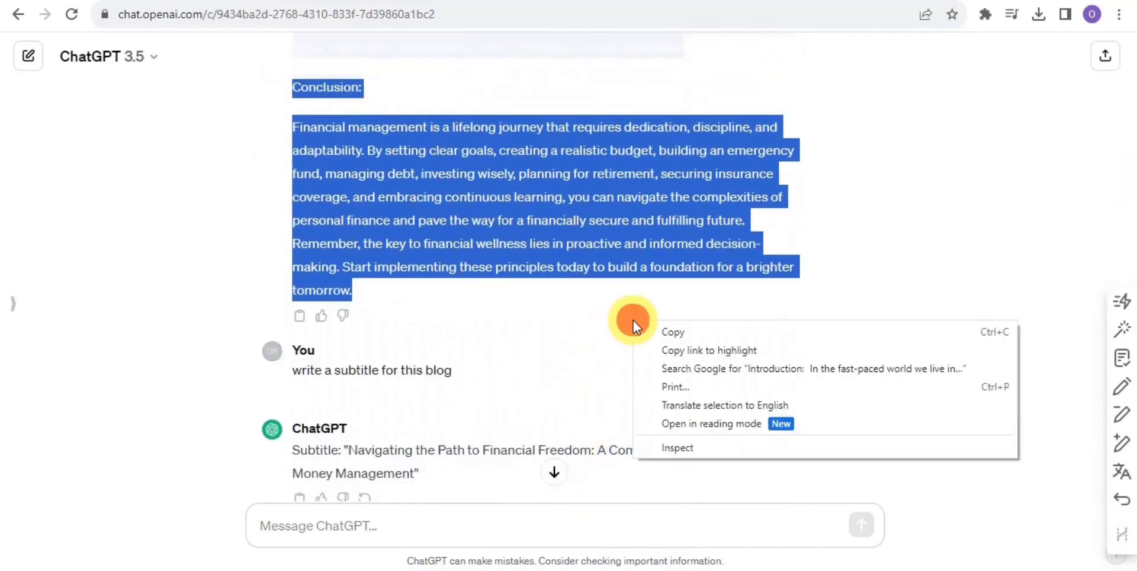
pyautogui.click(688, 333)
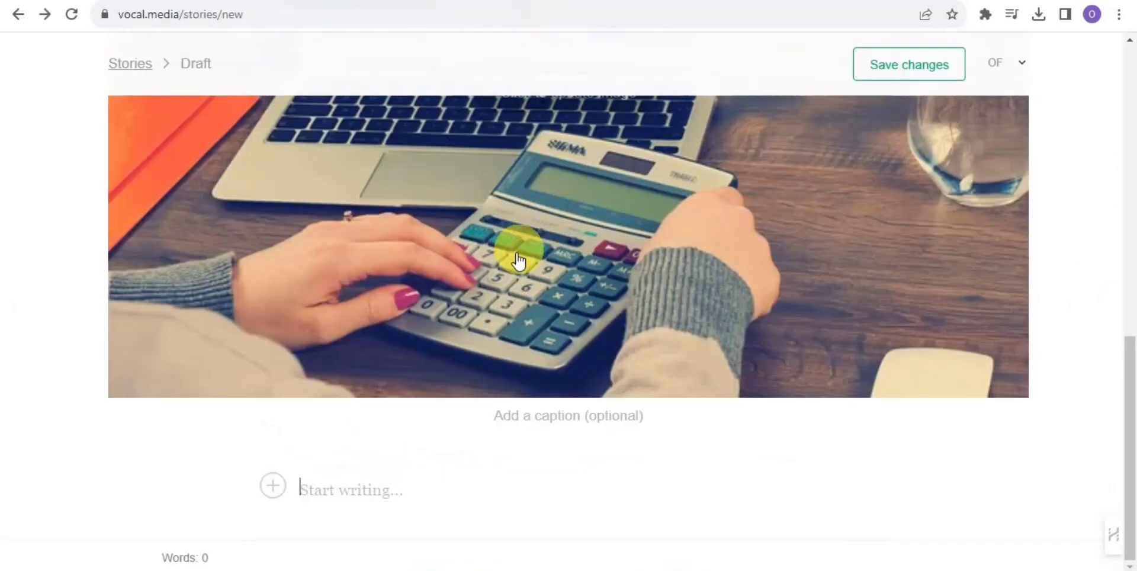
# Step: Paste the 603-word blog text into the story body and save the draft
pyautogui.rightClick(355, 497)
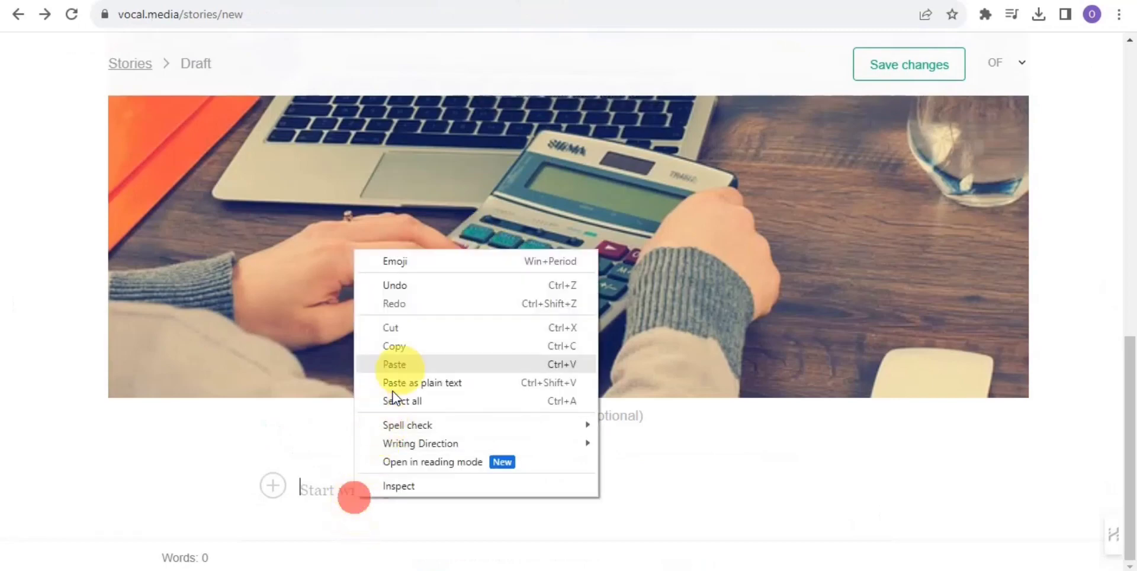
pyautogui.click(393, 363)
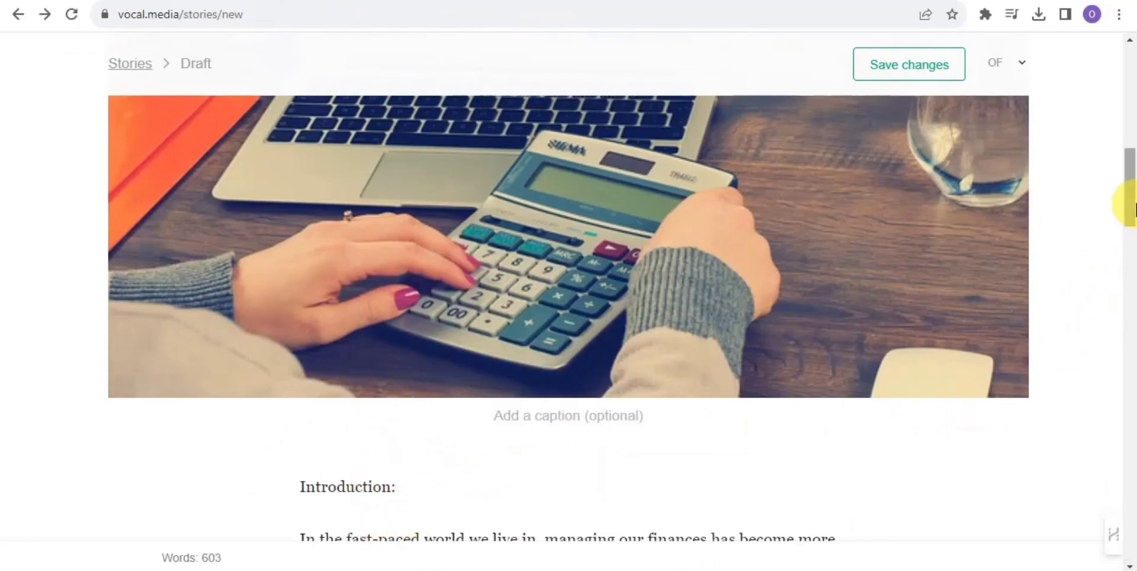
pyautogui.moveTo(1127, 203); pyautogui.dragTo(1119, 71)
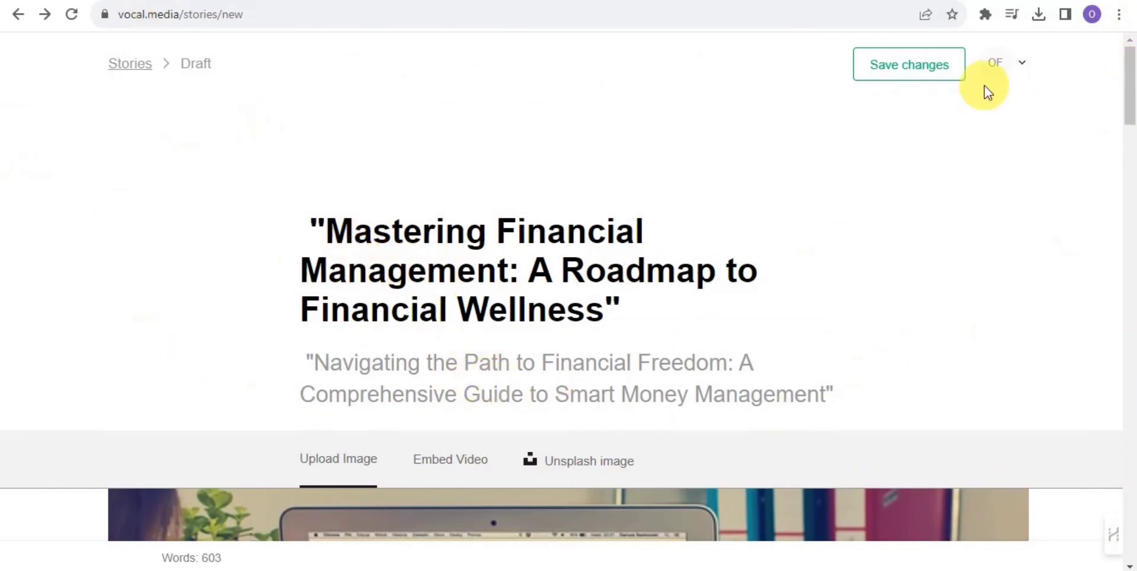
pyautogui.click(895, 71)
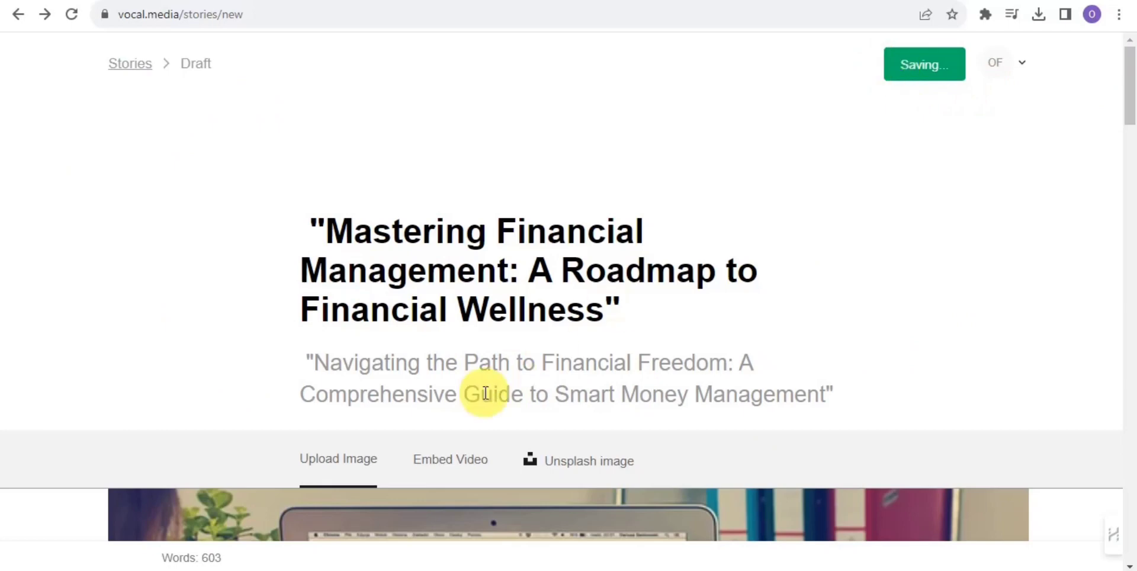
pyautogui.moveTo(207, 561)
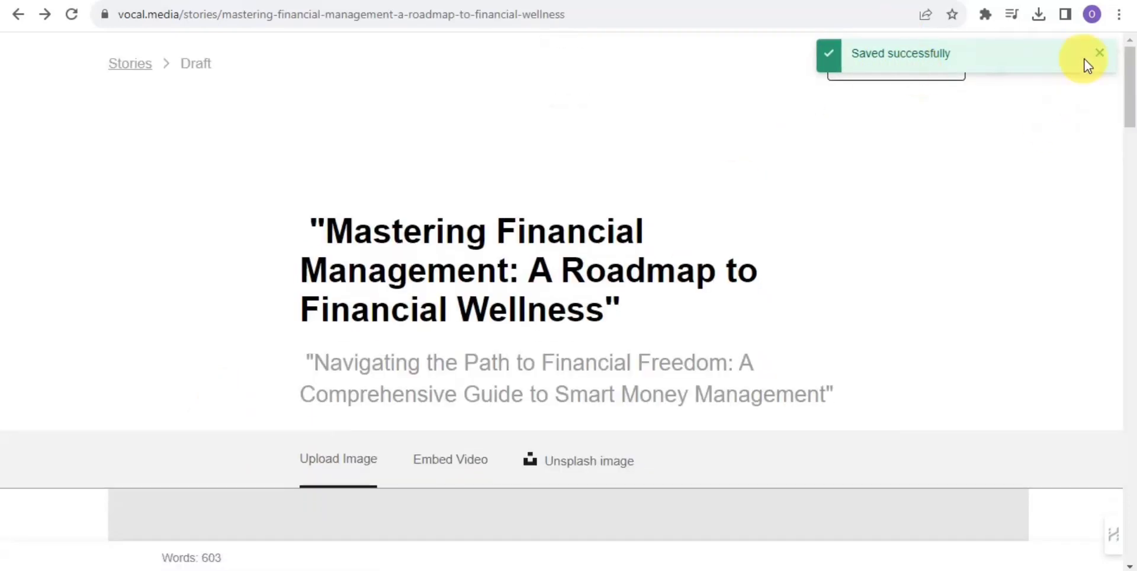
pyautogui.click(1099, 54)
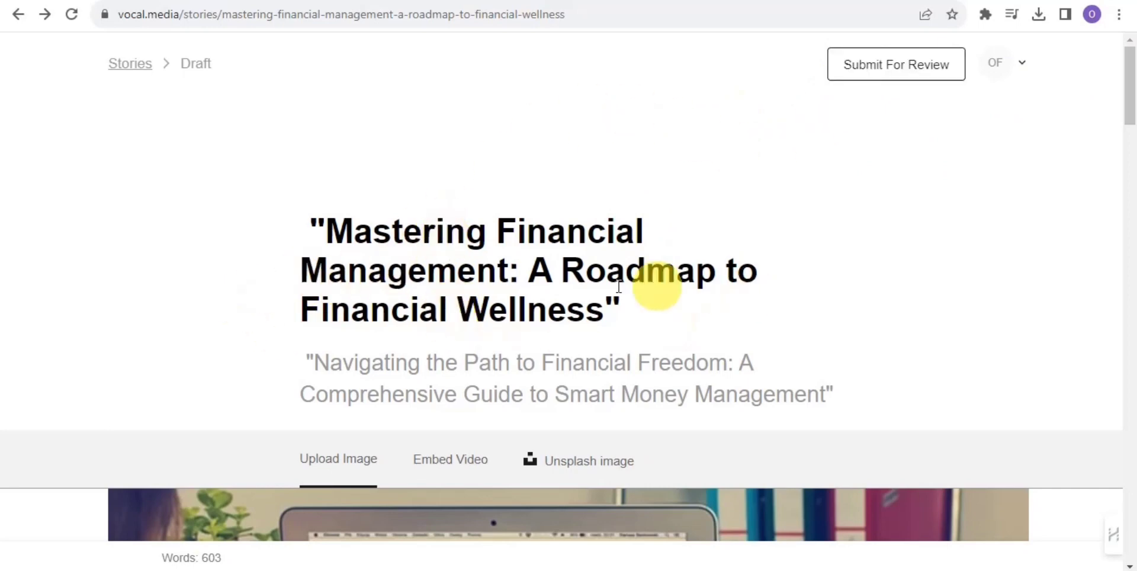
# Step: Begin the review submission and choose Humans as the community
pyautogui.click(874, 73)
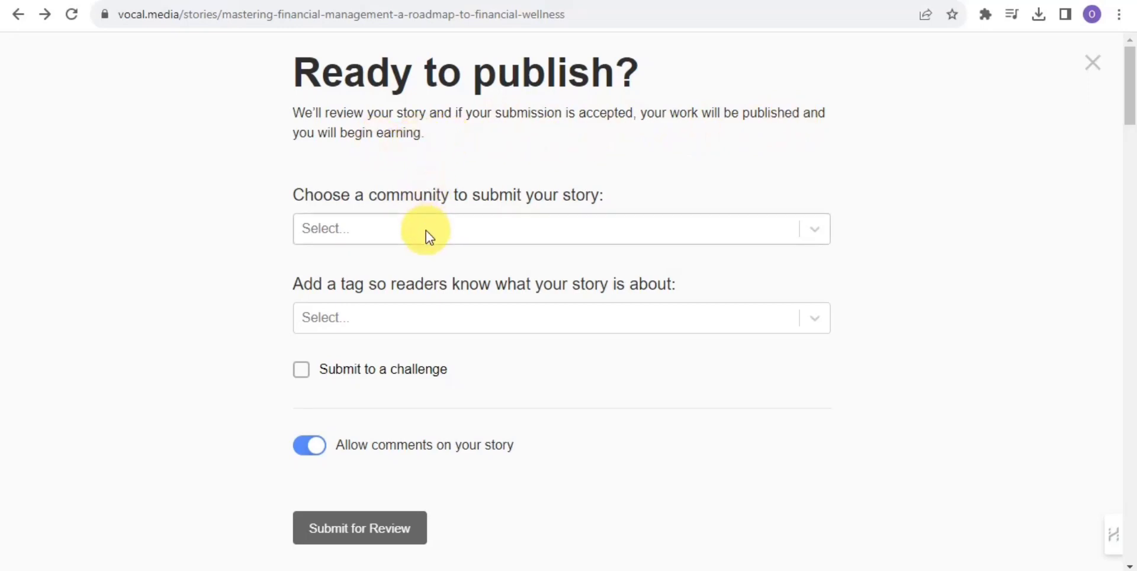
pyautogui.click(504, 237)
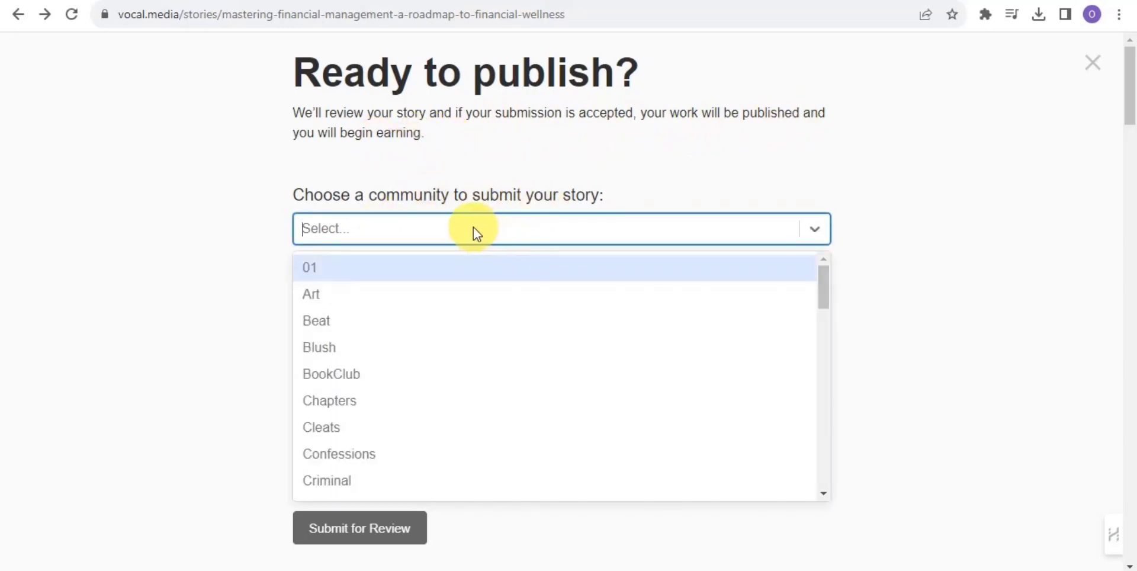
pyautogui.write('H')
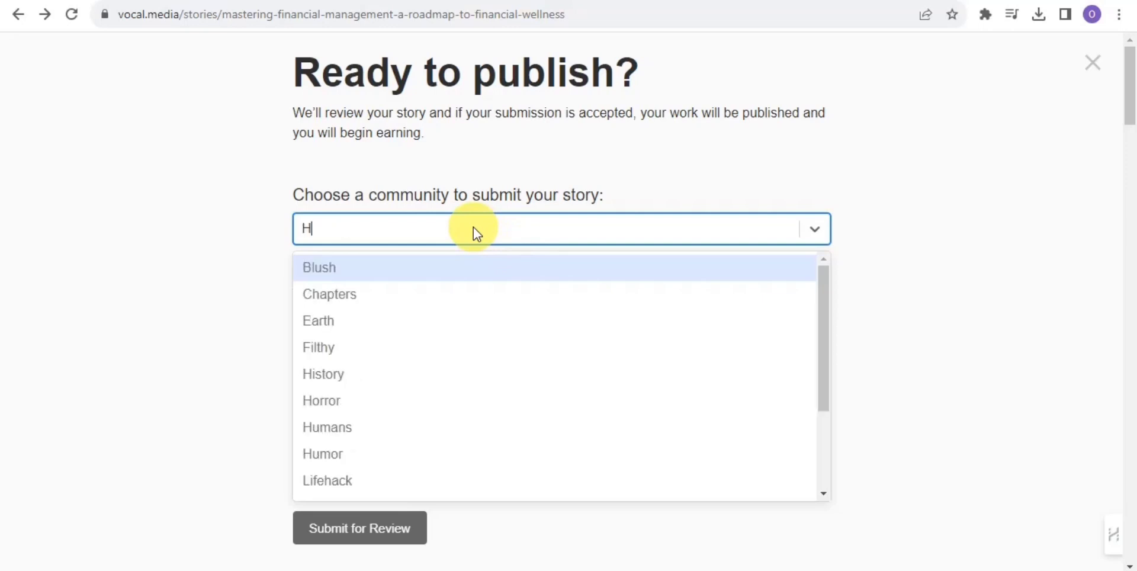
pyautogui.write('u')
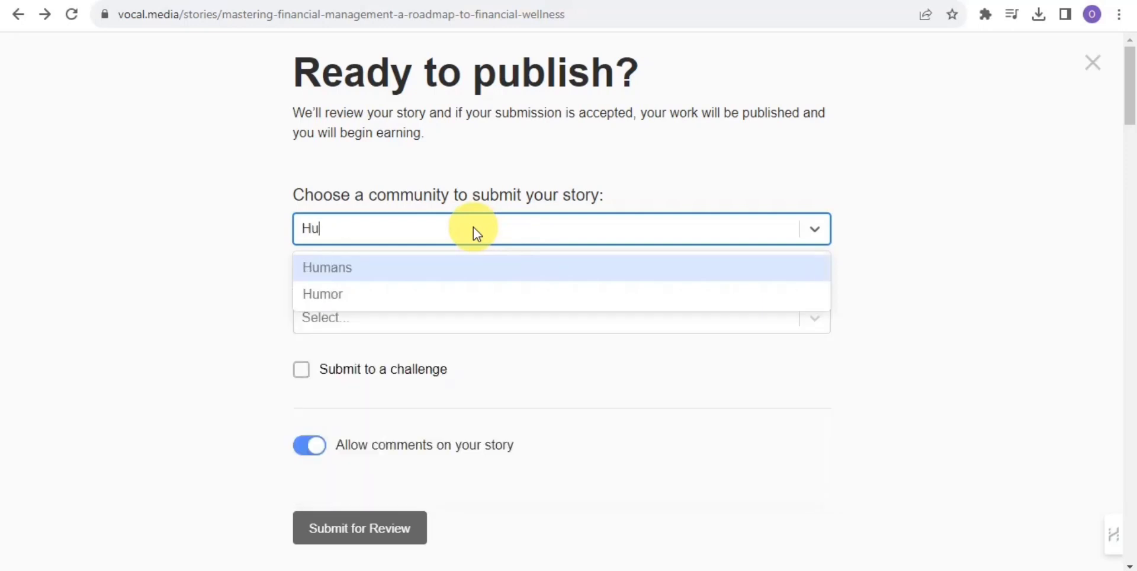
pyautogui.click(456, 268)
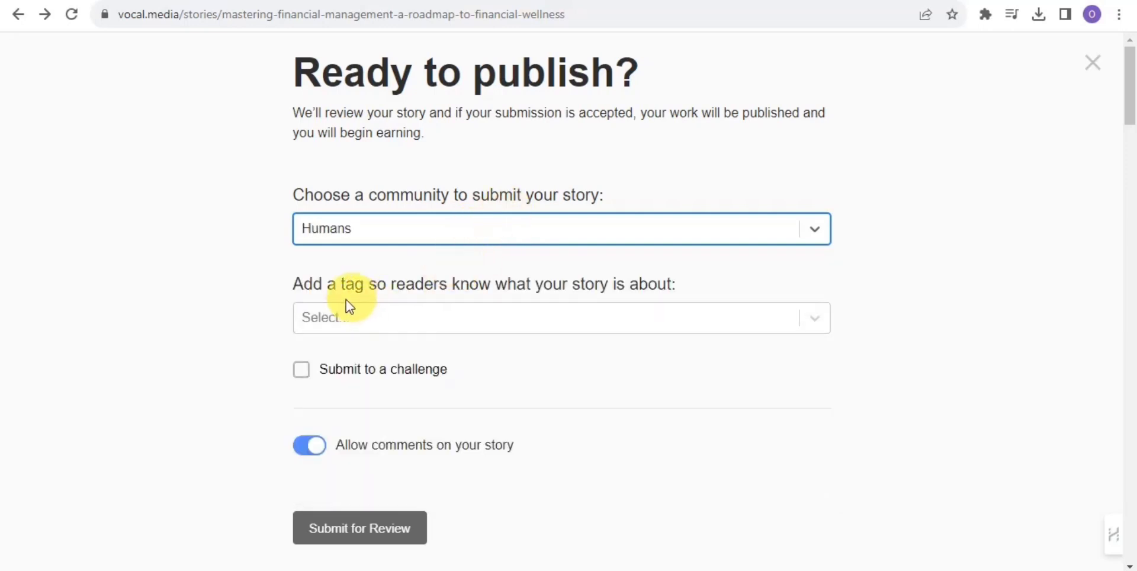
# Step: Tag the story with advice, humanity and review
pyautogui.click(611, 323)
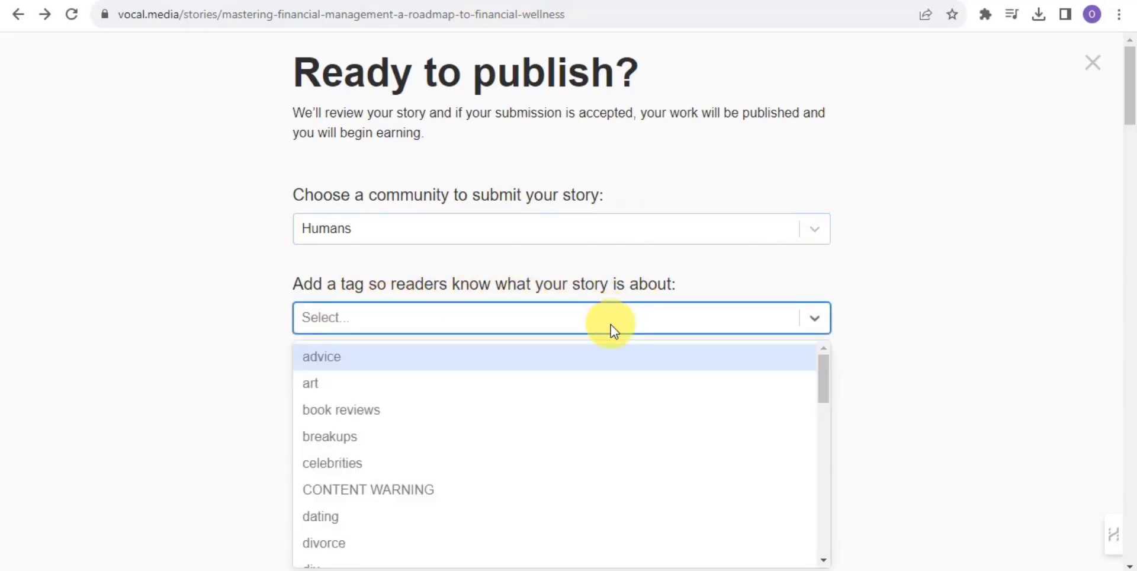
pyautogui.click(584, 358)
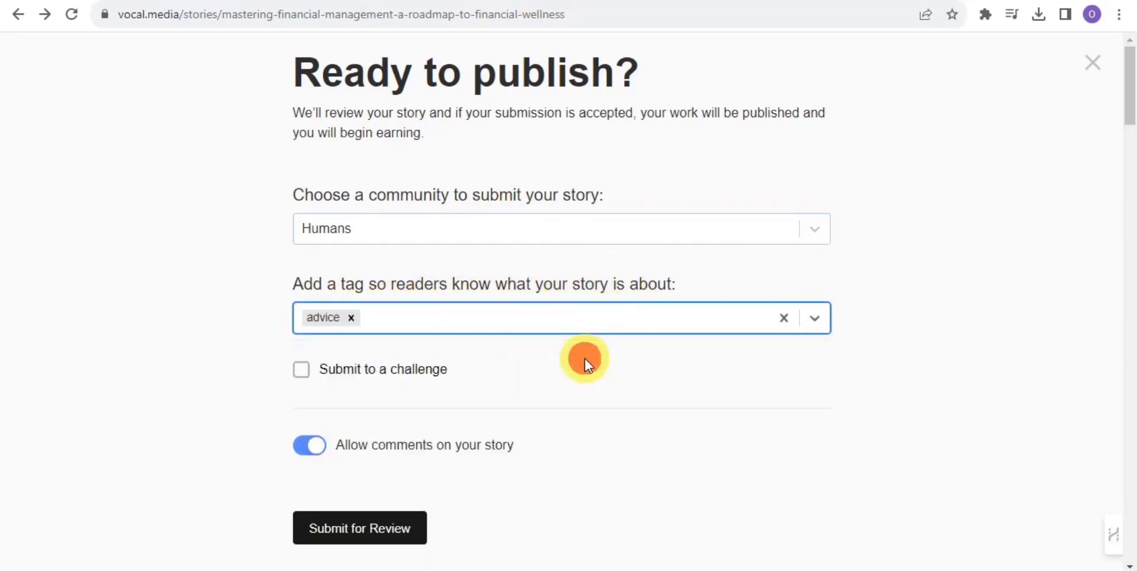
pyautogui.click(470, 318)
pyautogui.moveTo(828, 386); pyautogui.dragTo(830, 451)
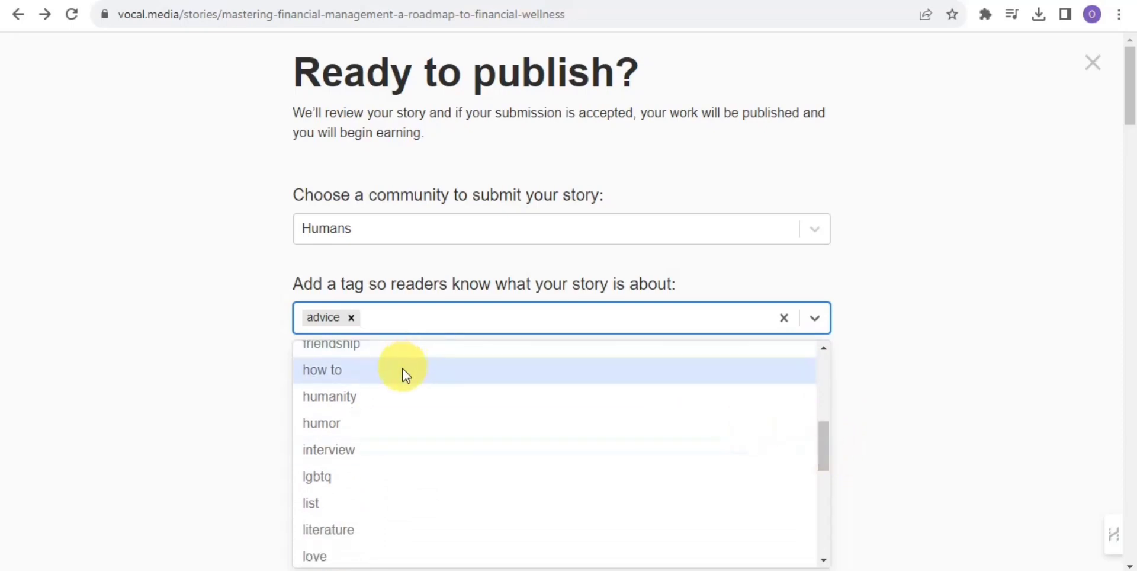
pyautogui.click(395, 399)
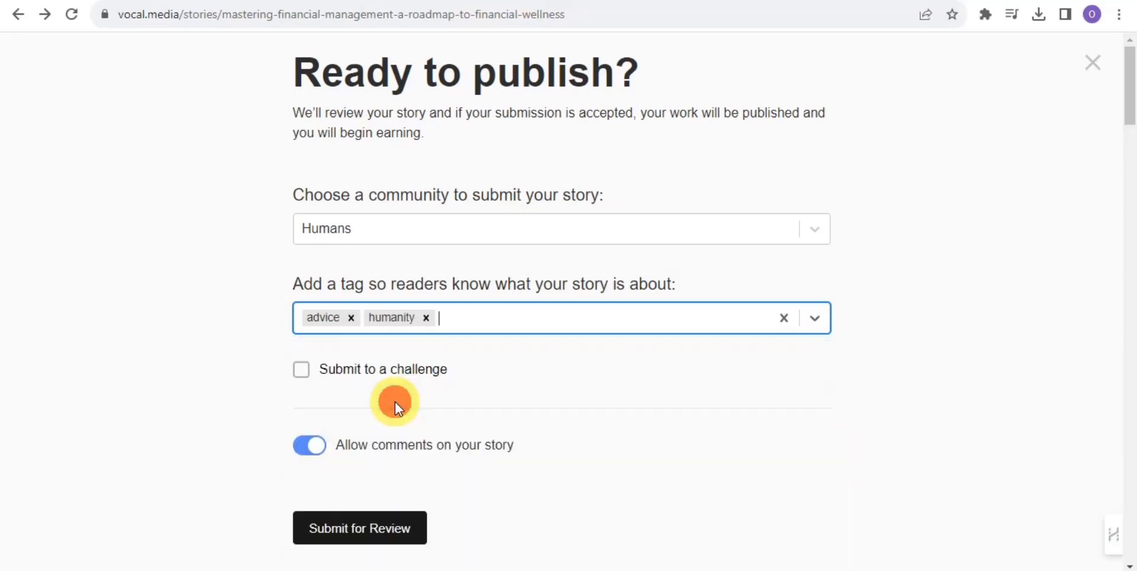
pyautogui.click(500, 318)
pyautogui.moveTo(828, 396); pyautogui.dragTo(844, 526)
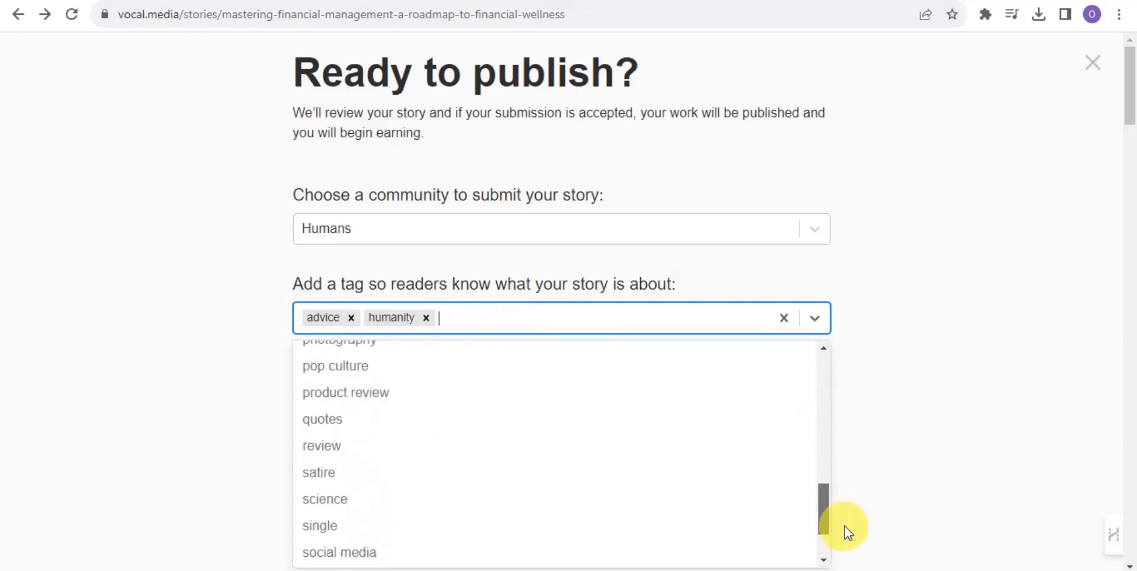
pyautogui.click(416, 450)
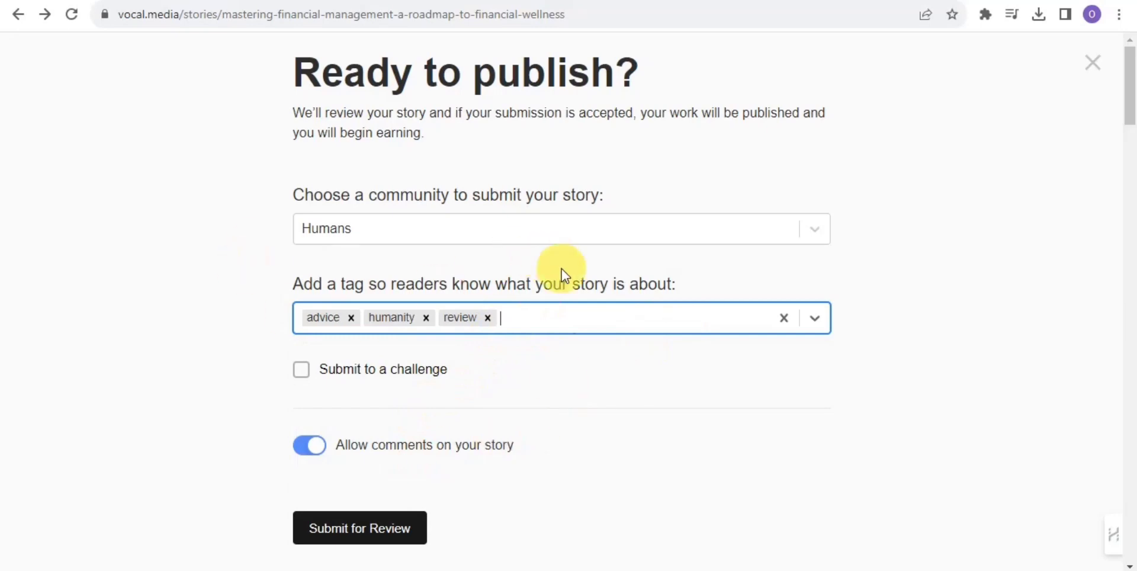
# Step: Toggle the reader comments setting and submit the story for review
pyautogui.click(383, 523)
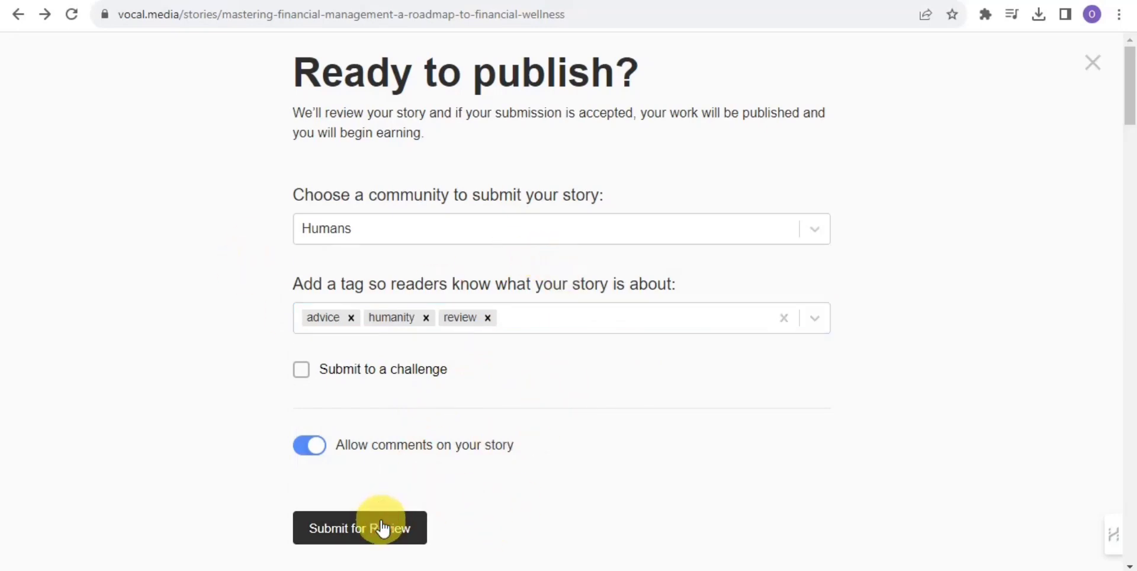
pyautogui.click(392, 540)
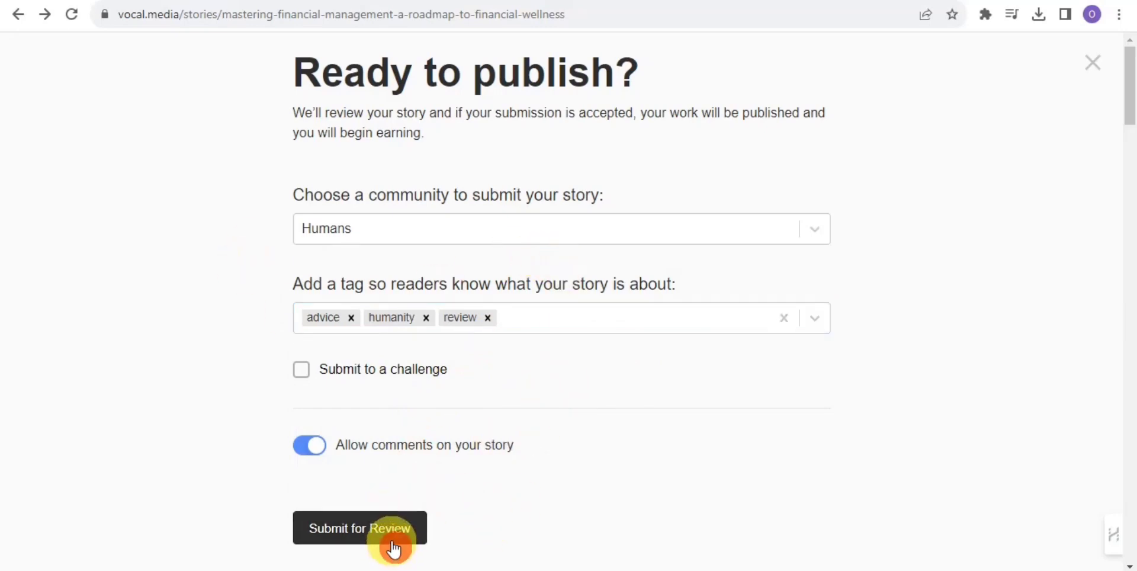
pyautogui.moveTo(1128, 104); pyautogui.dragTo(1112, 126)
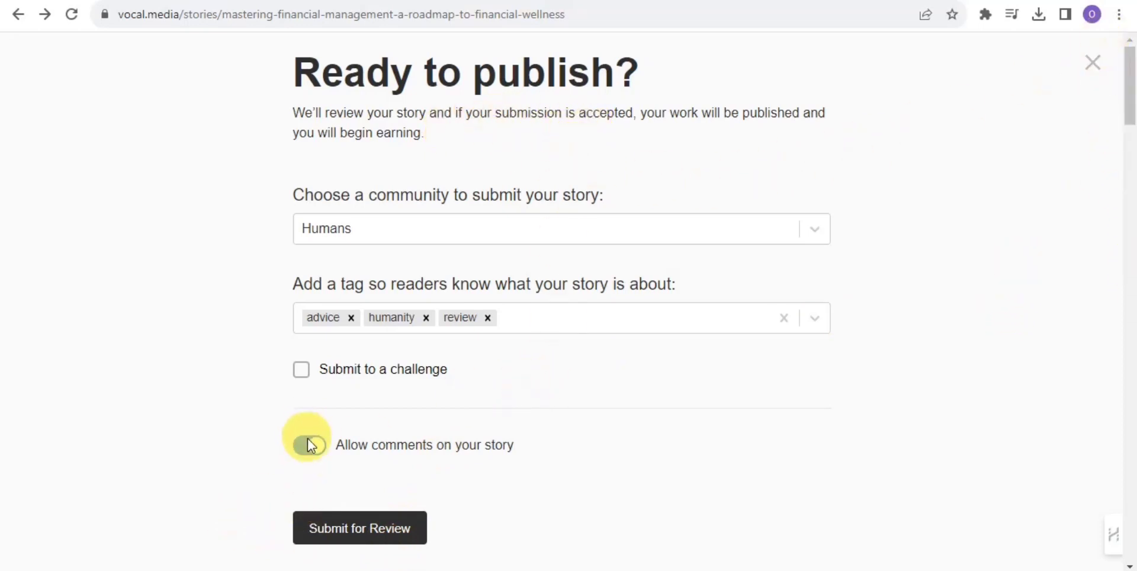
pyautogui.click(313, 453)
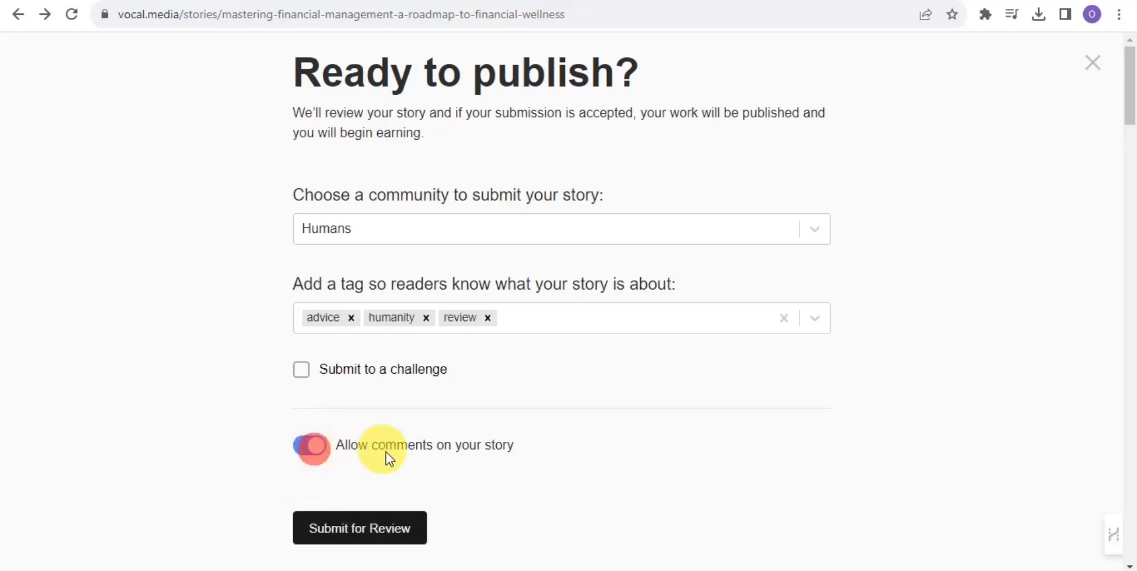
pyautogui.click(308, 532)
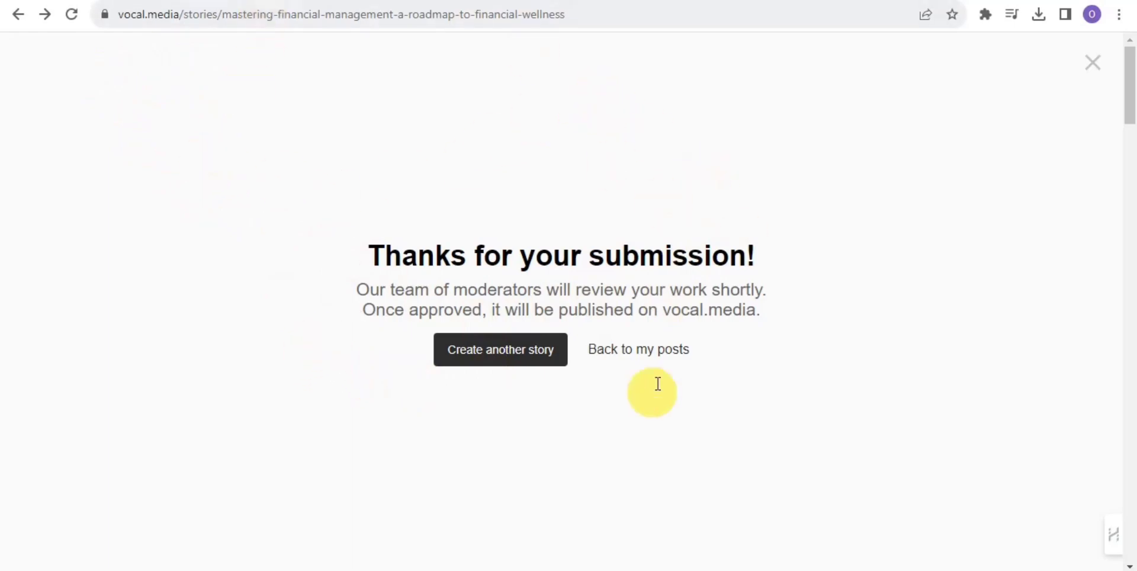
# Step: Return to Your Stories and show the Published list containing the Tech Talk story
pyautogui.click(613, 352)
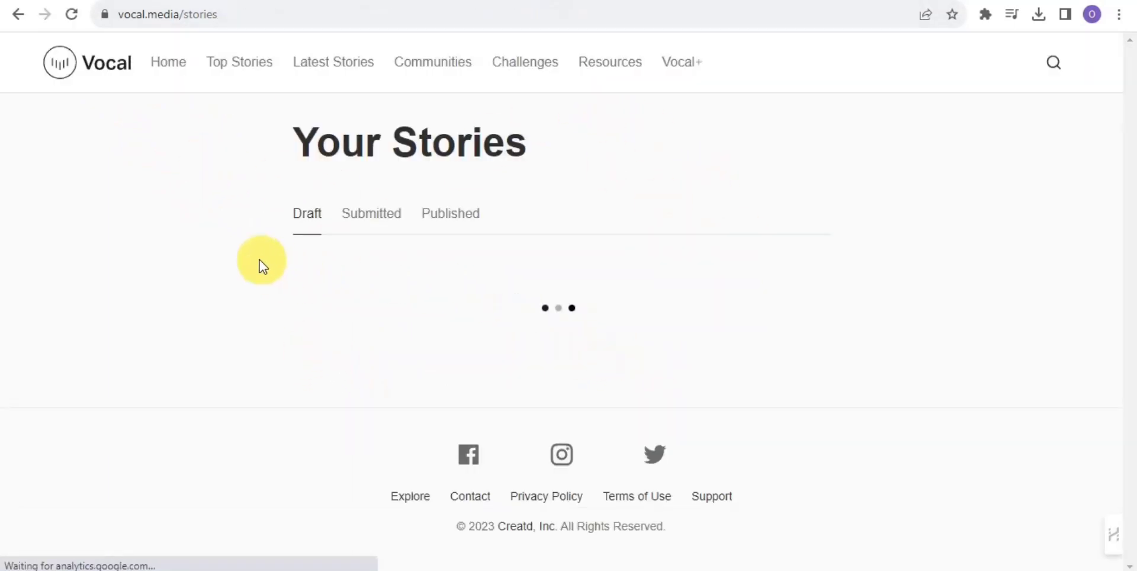
pyautogui.click(471, 255)
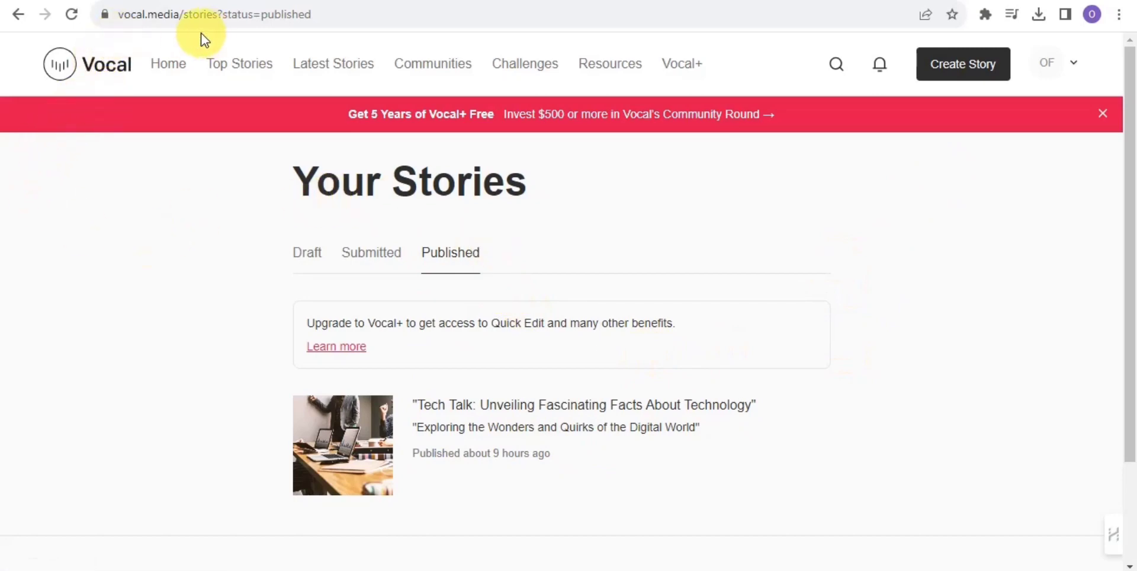
# Step: Browse the Vocal+ page's free versus Vocal+ benefits at $49/year, then return Home
pyautogui.click(681, 64)
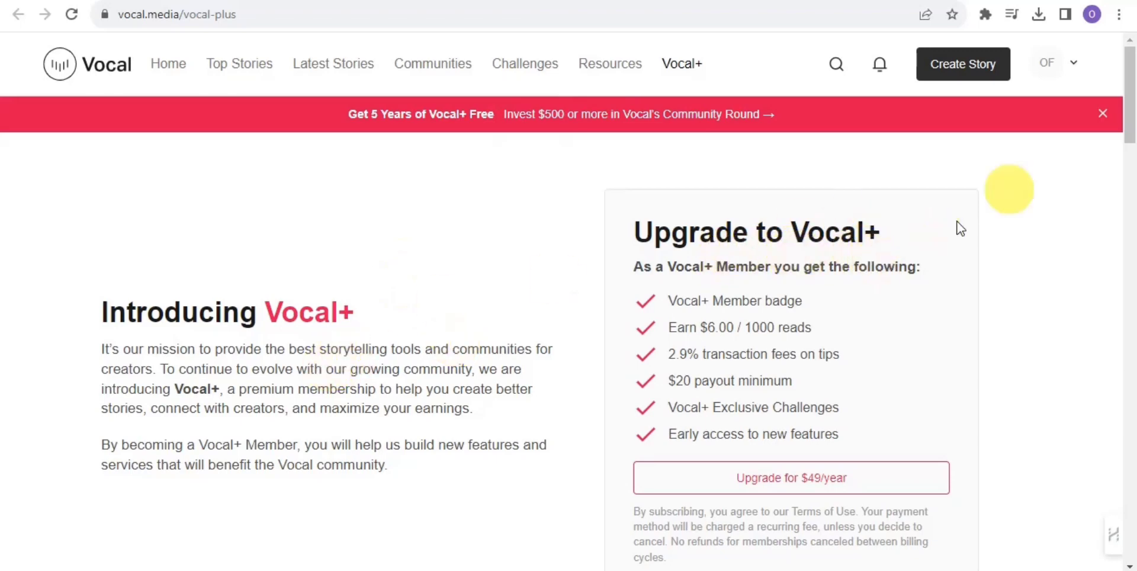
pyautogui.moveTo(1129, 133); pyautogui.dragTo(1129, 152)
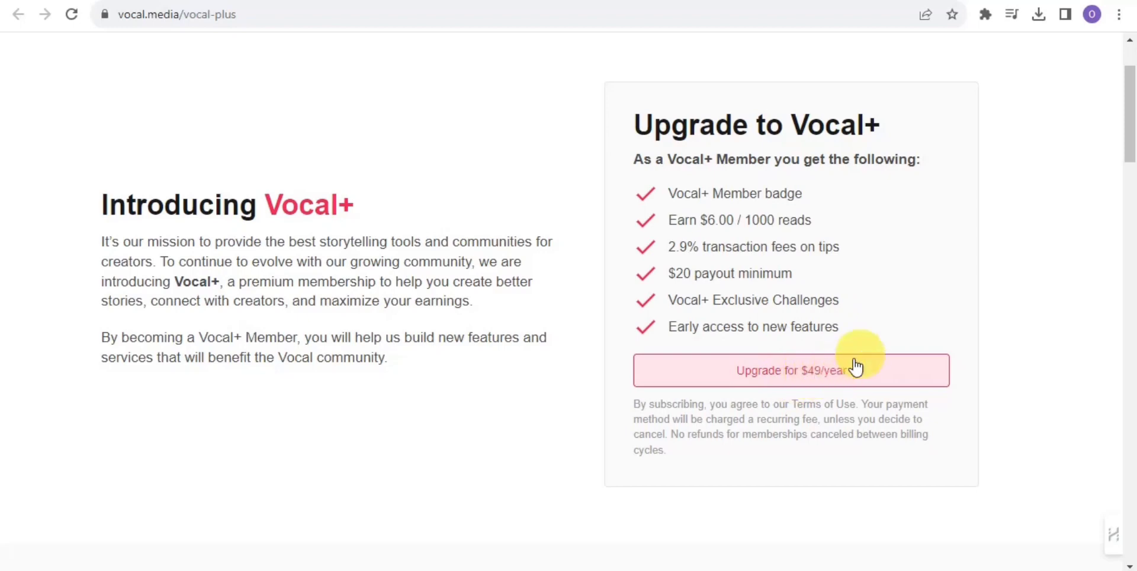
pyautogui.moveTo(1129, 149); pyautogui.dragTo(1130, 124)
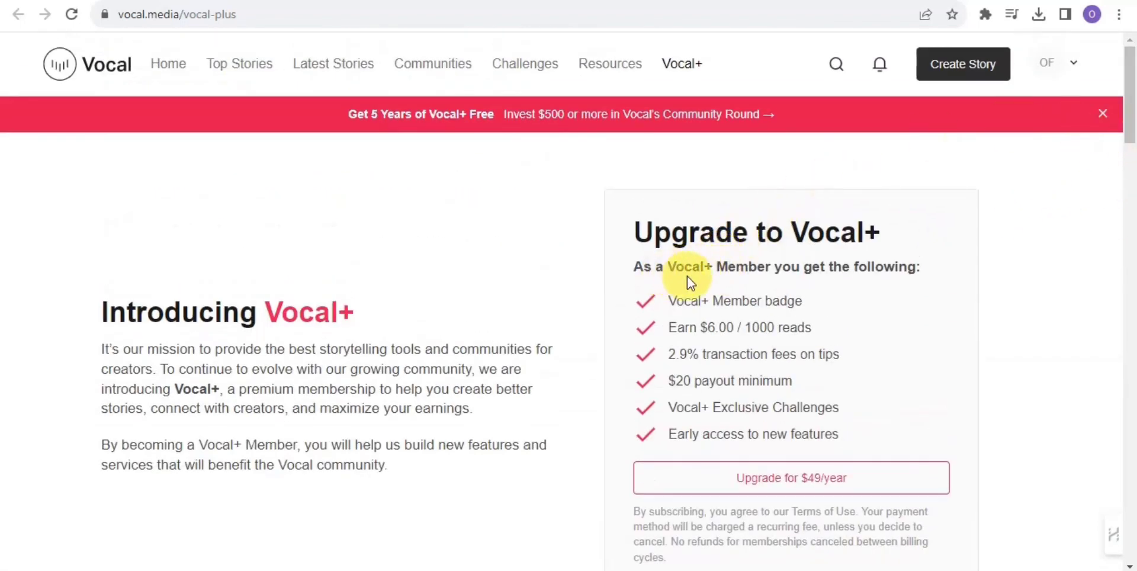
pyautogui.moveTo(1128, 113); pyautogui.dragTo(1128, 242)
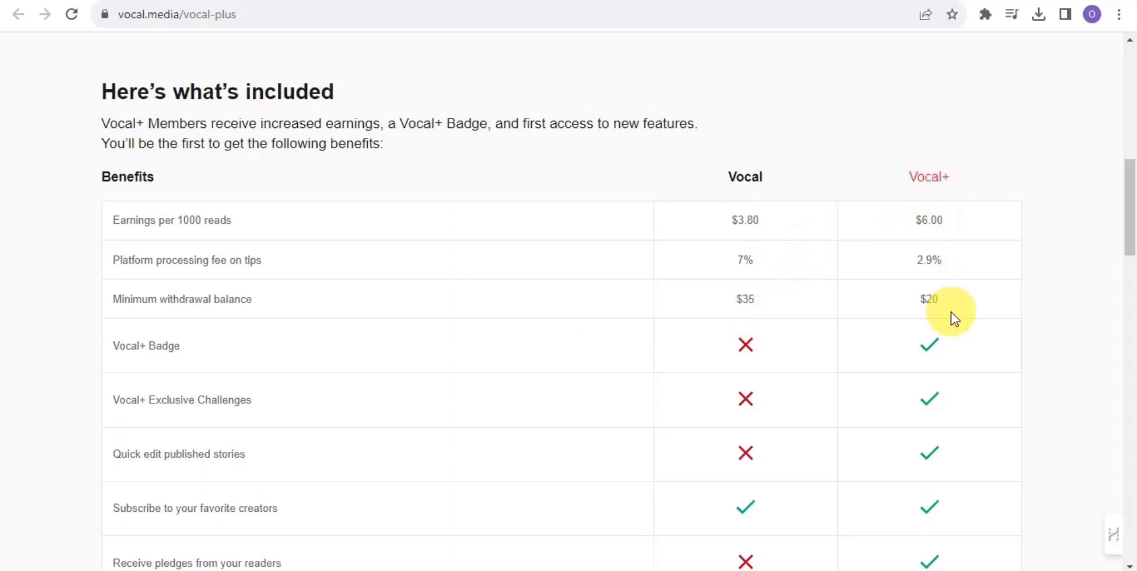
pyautogui.moveTo(1126, 223); pyautogui.dragTo(1130, 80)
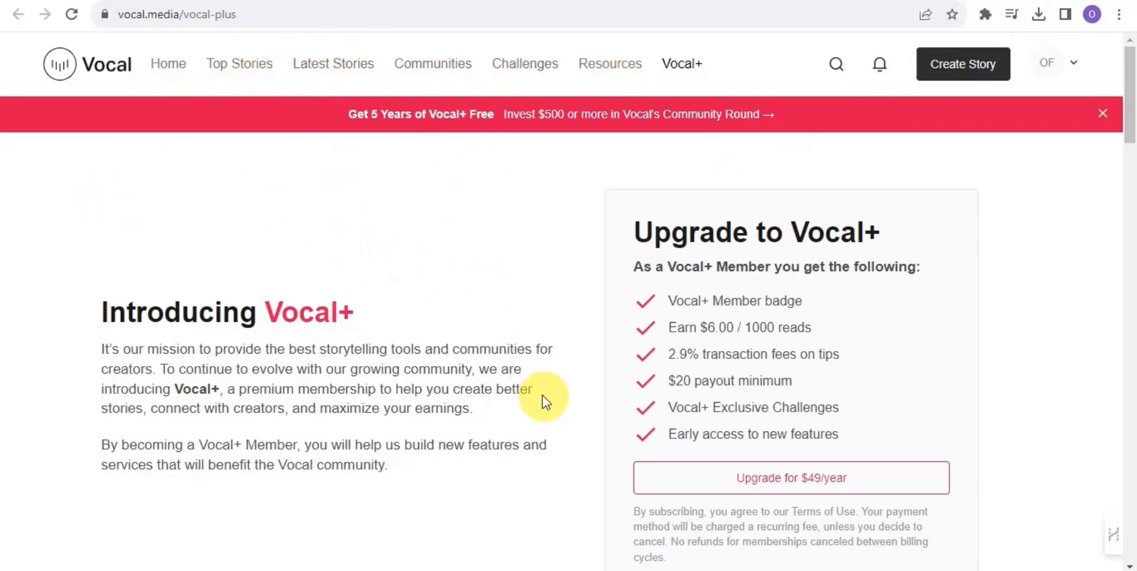
pyautogui.click(171, 64)
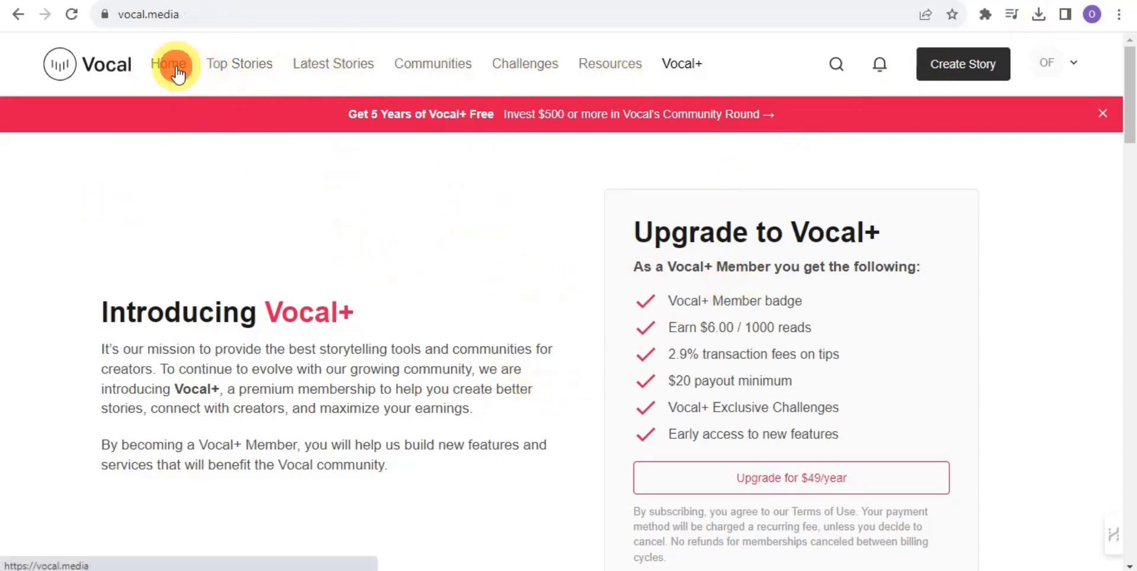